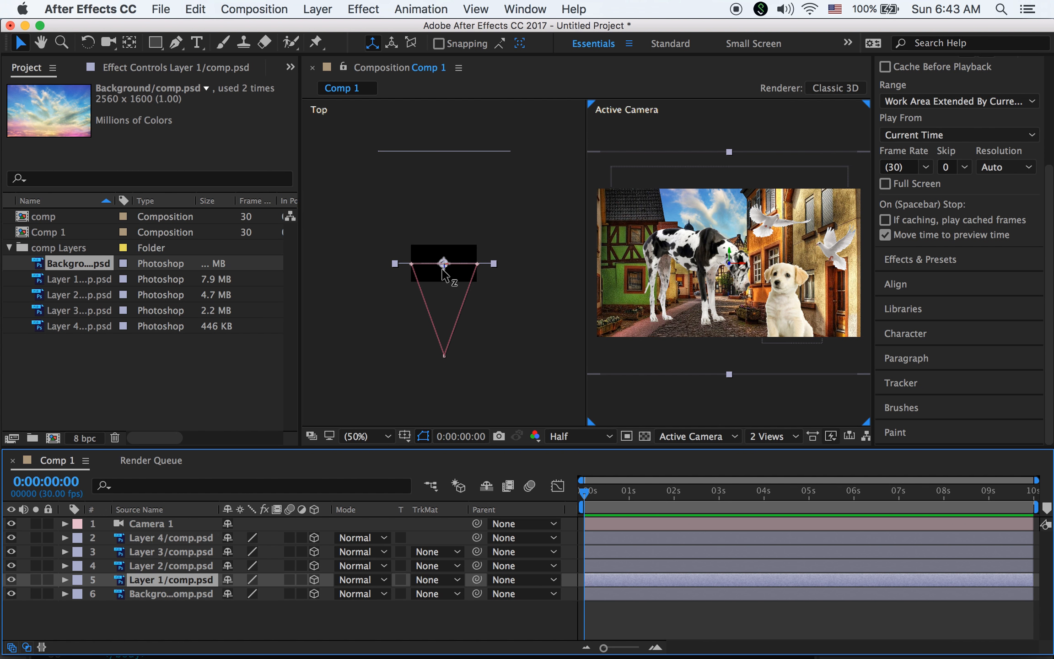
Push Layer 1 (the street) back in depth in the Top view, and move Layer 2 (the spotted dog) a shorter distance back.
left_click_drag(442, 269, 456, 221)
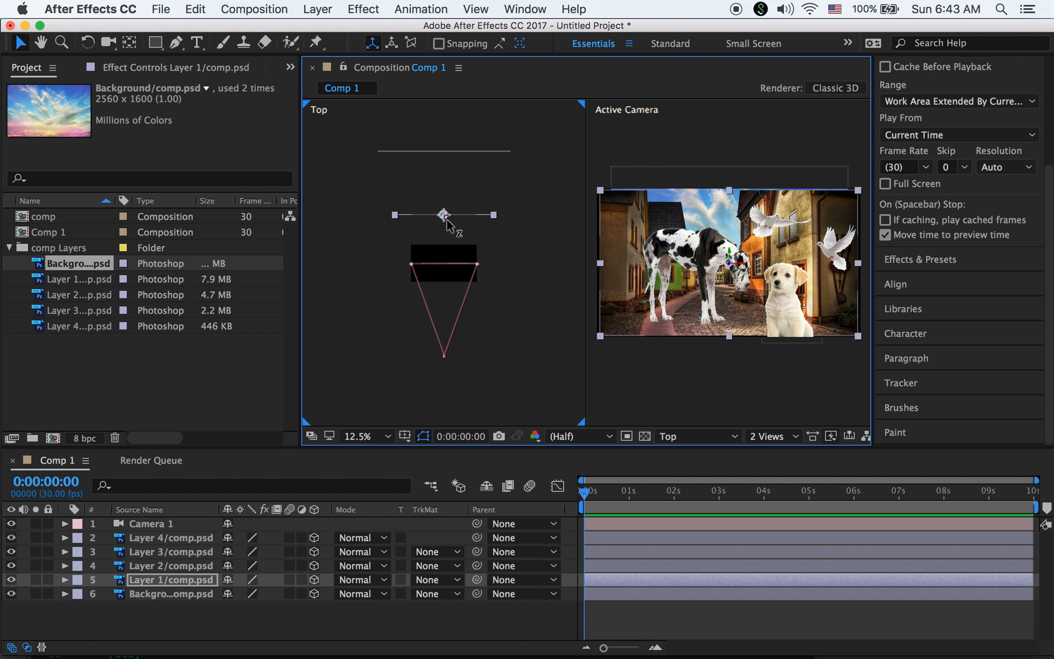
left_click_drag(447, 220, 447, 226)
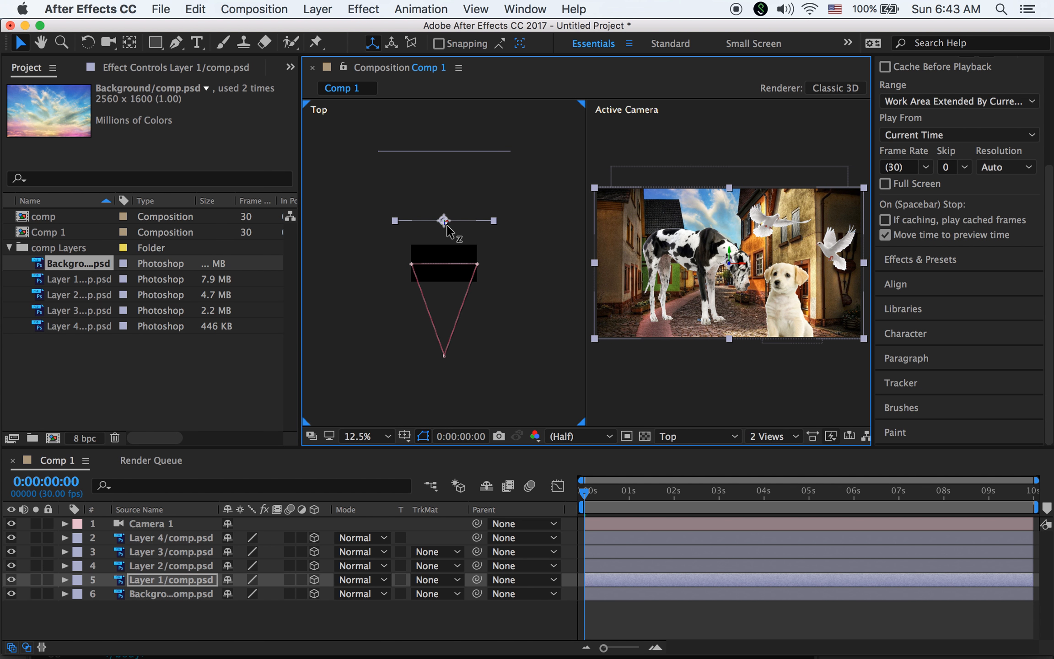
left_click(179, 567)
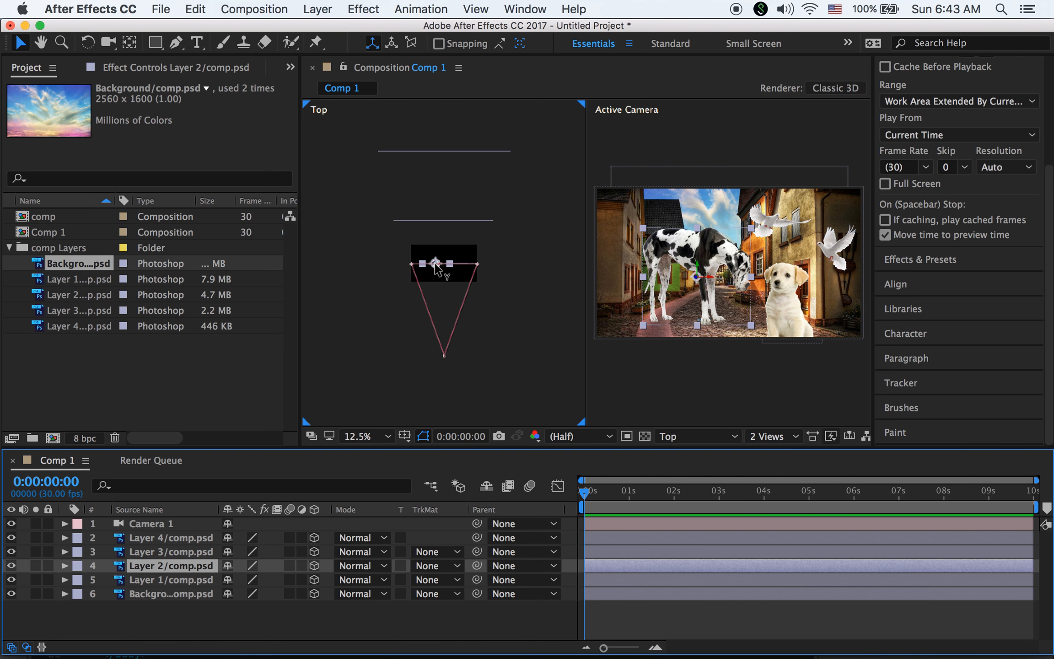
left_click_drag(435, 265, 440, 248)
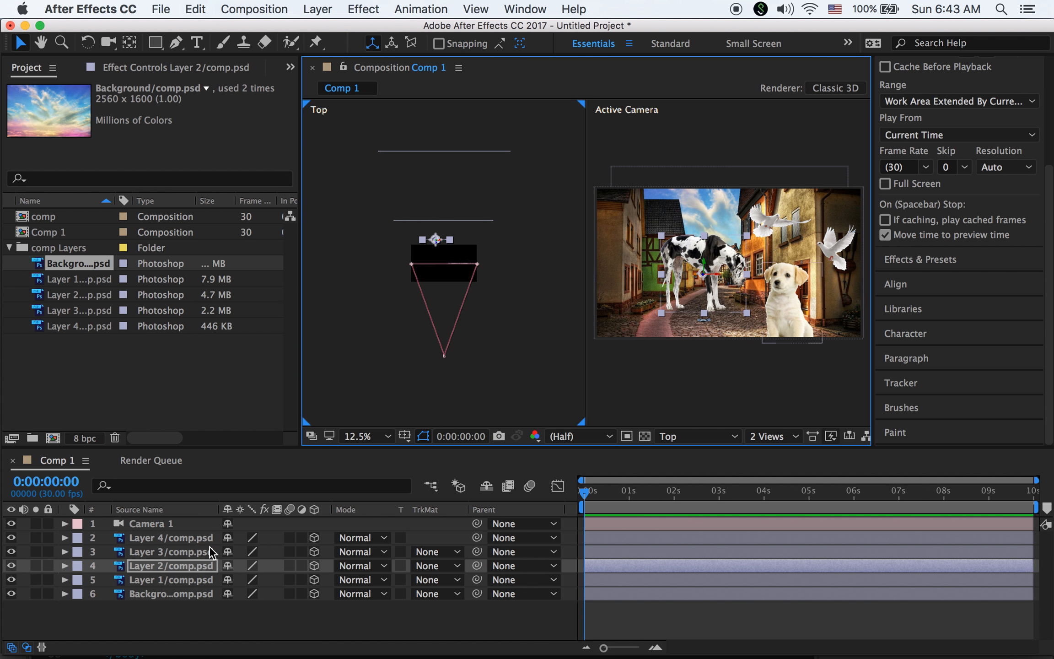
Push Layer 3 (the doves) back in depth to just in front of the spotted dog and shift it left above the puppy.
left_click(193, 580)
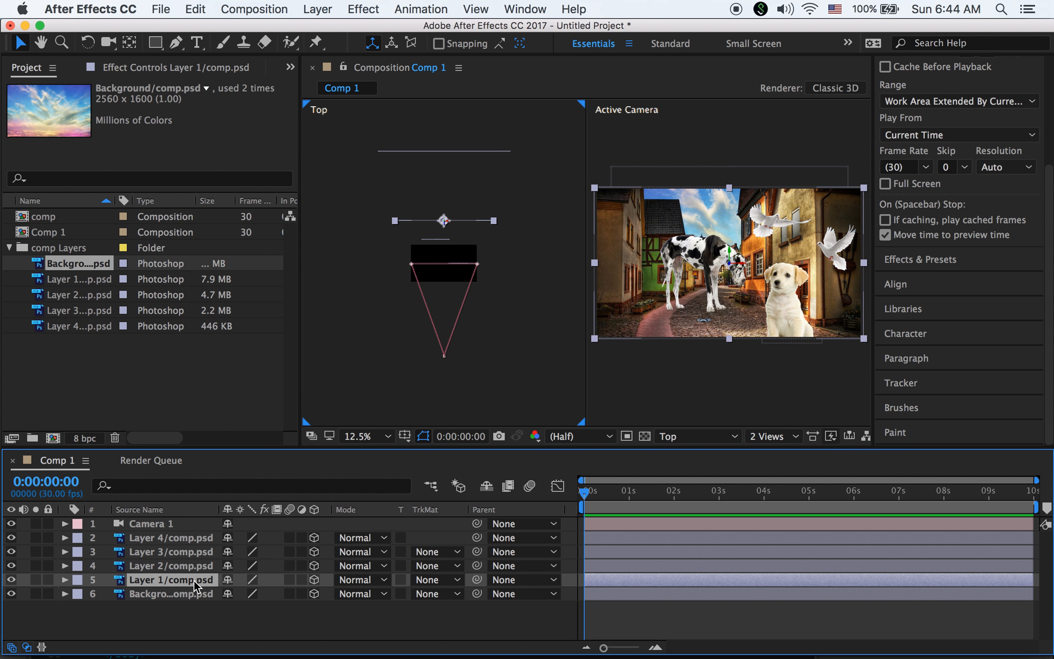
left_click(189, 539)
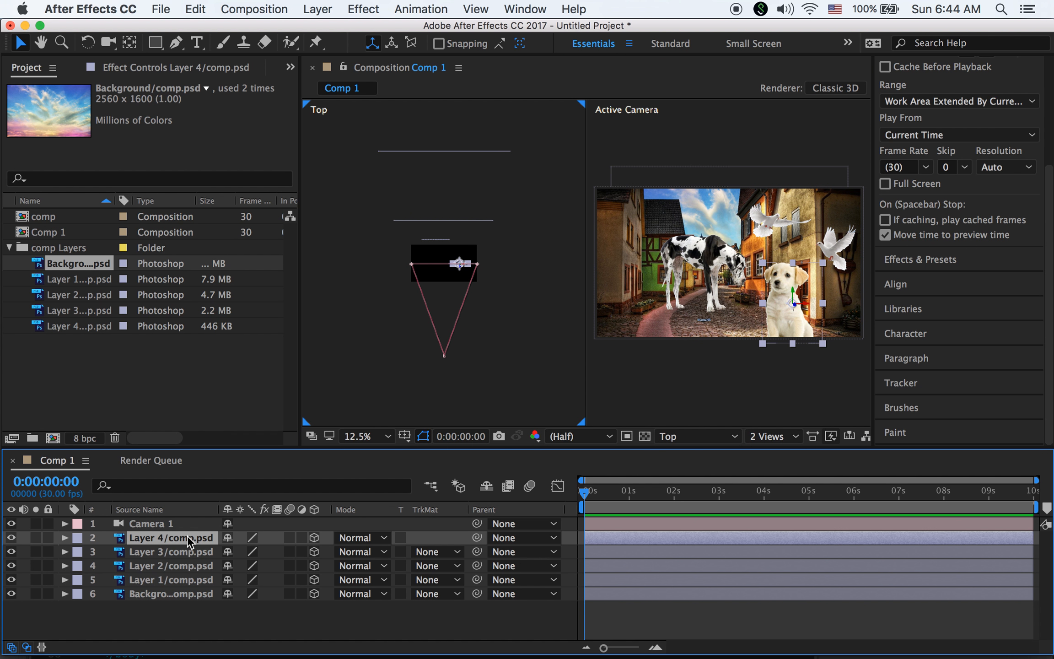
left_click(193, 552)
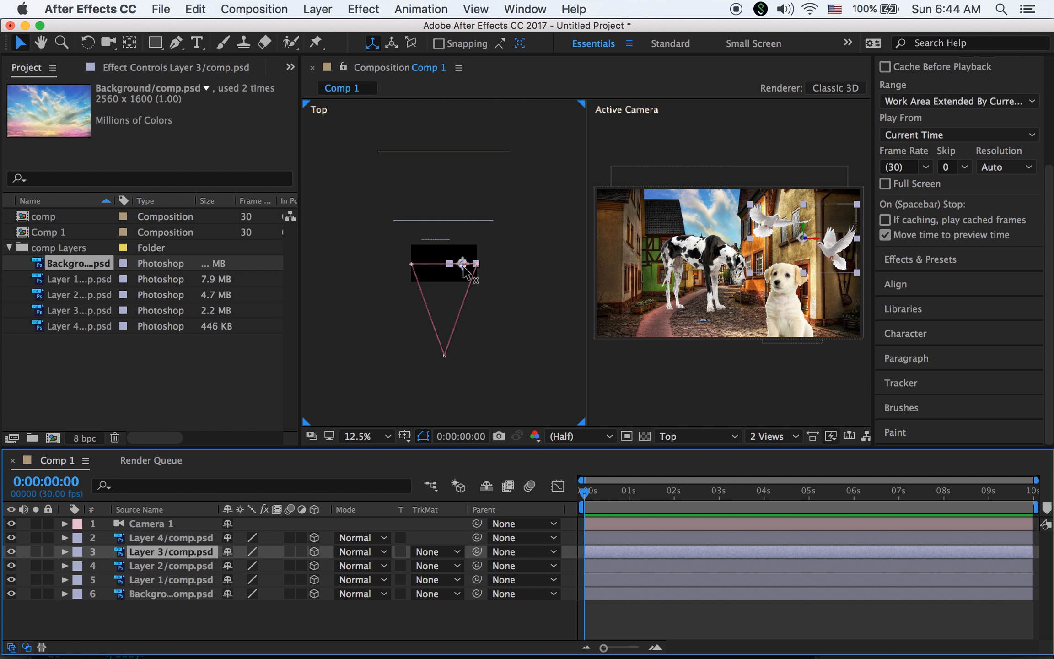
left_click_drag(462, 272, 464, 254)
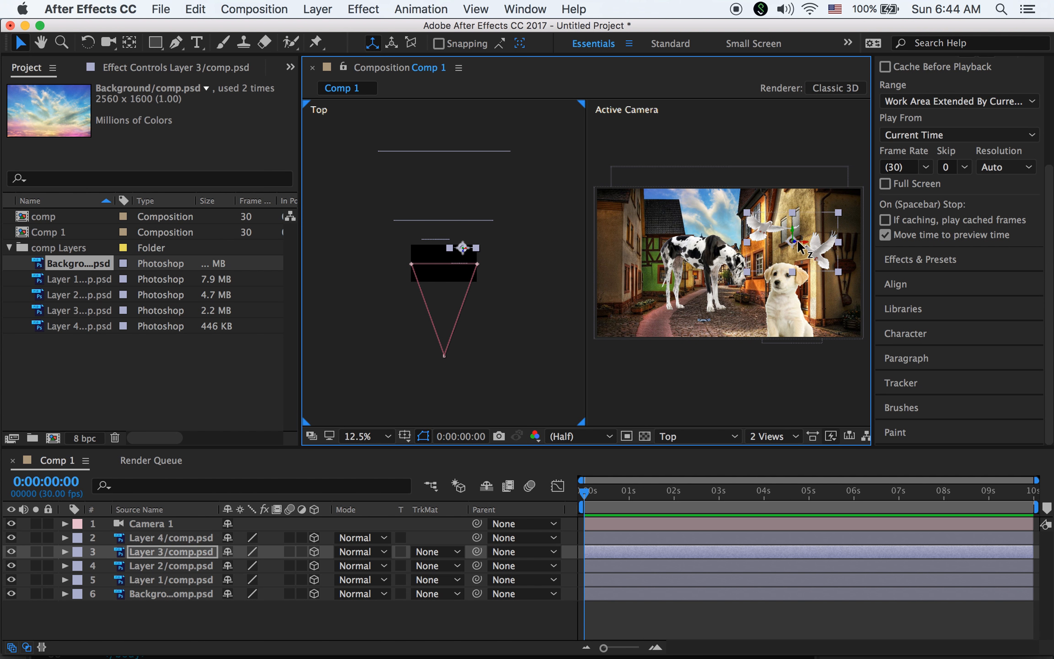
left_click_drag(807, 242, 776, 242)
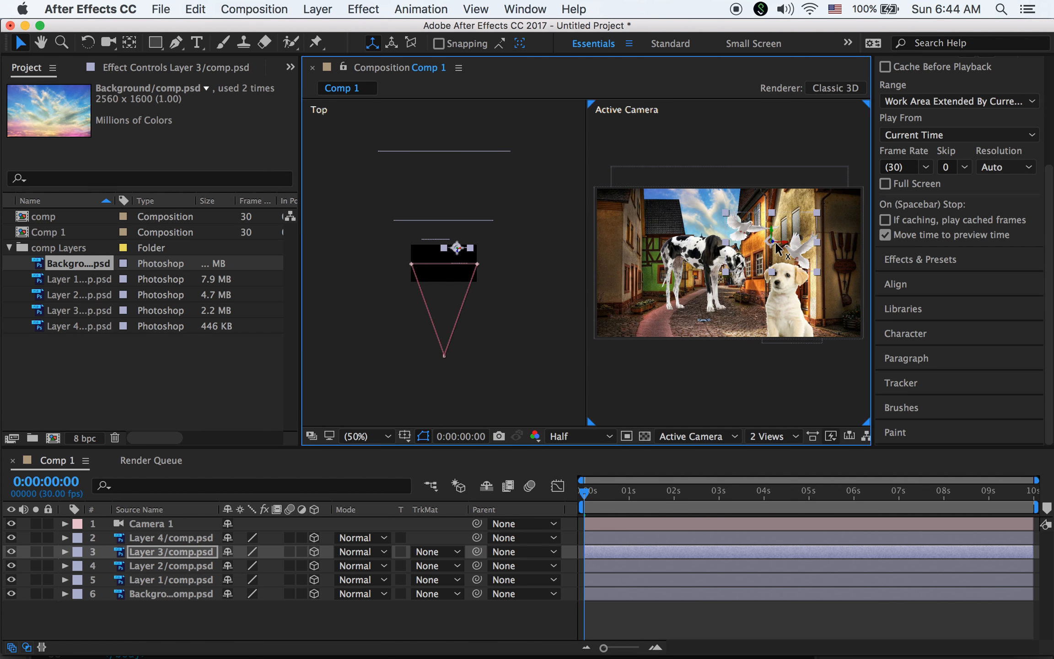
left_click(158, 538)
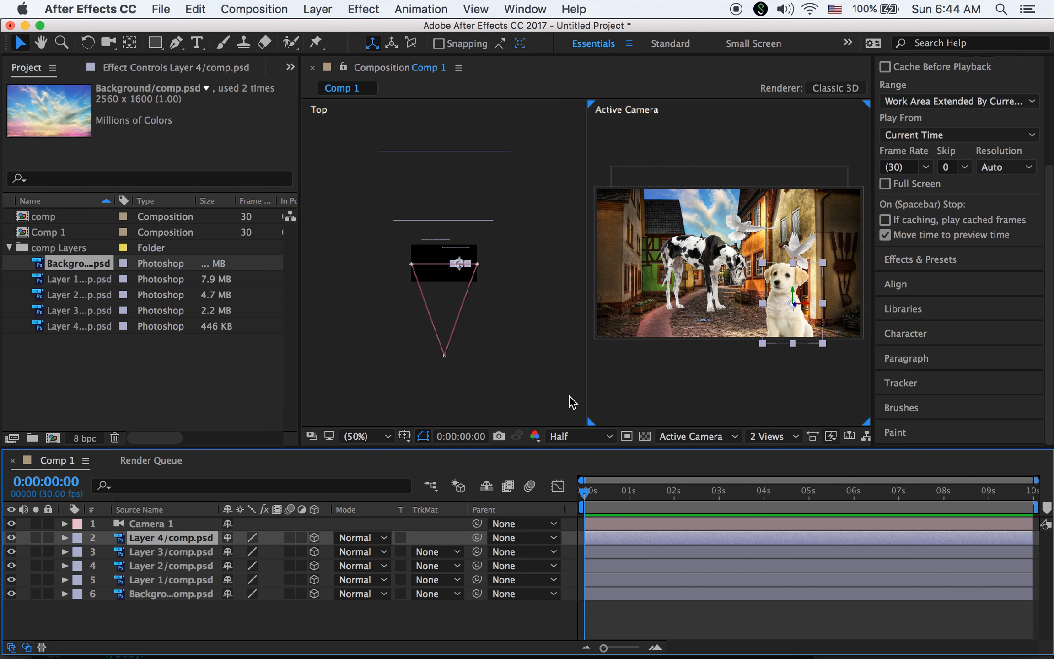
left_click(523, 372)
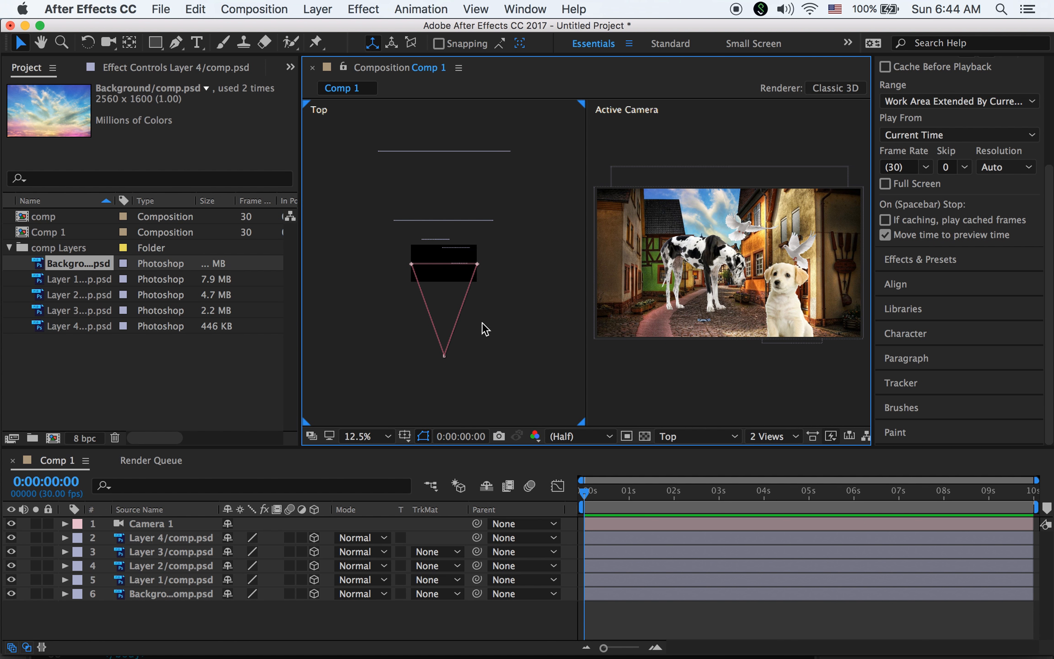
Show the composition in 1 View and orbit Camera 1 sideways with the Orbit Camera Tool.
left_click(167, 524)
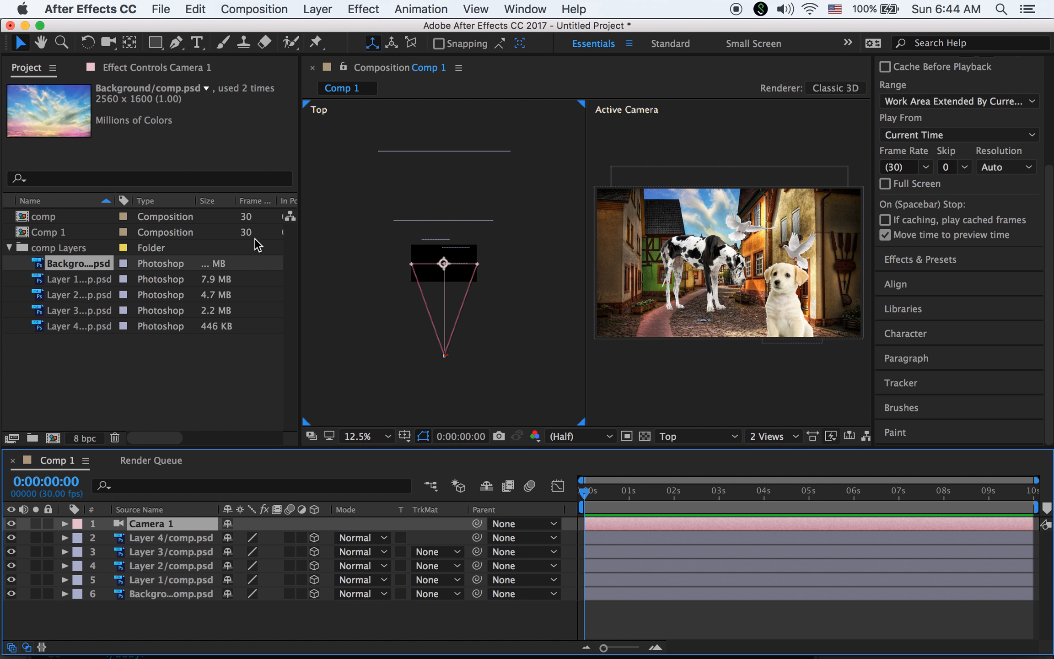
left_click(110, 43)
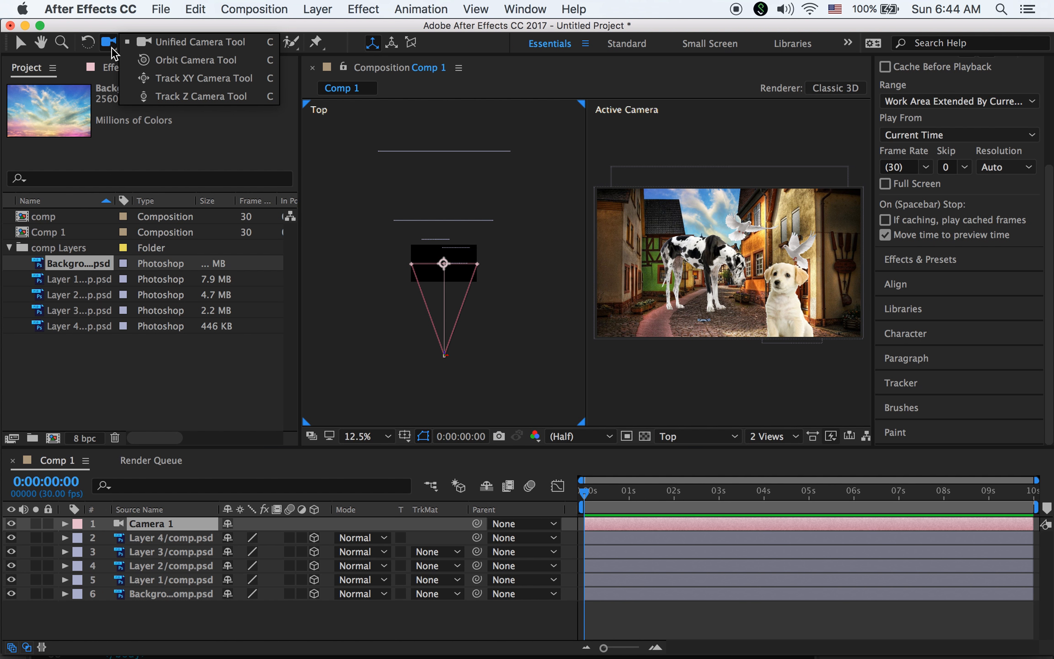
left_click(204, 98)
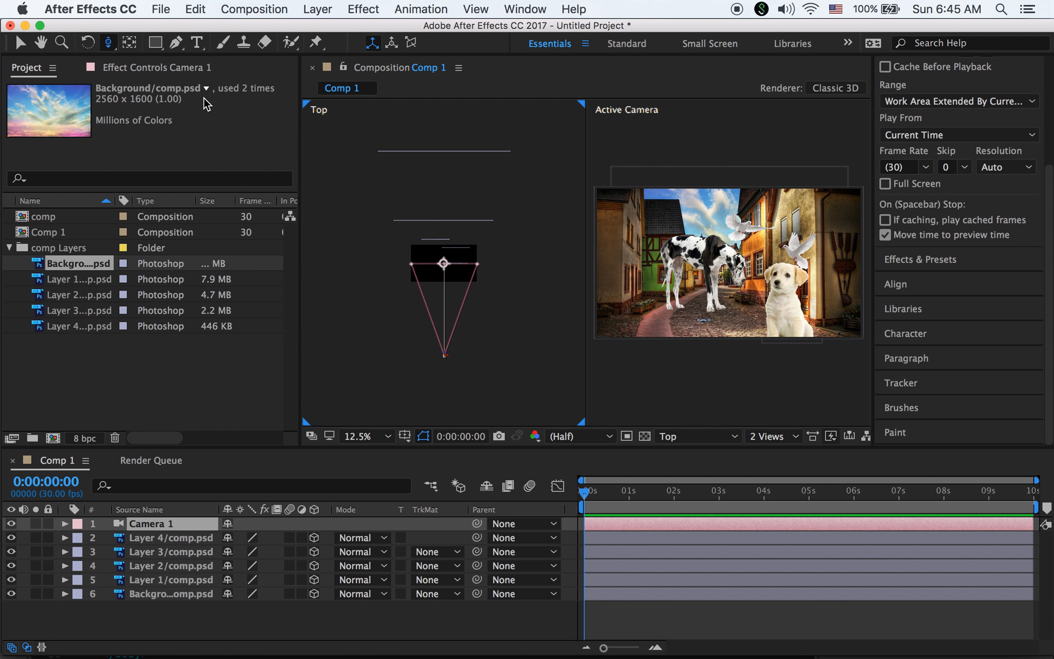
left_click_drag(108, 46, 183, 65)
left_click(797, 437)
left_click(795, 451)
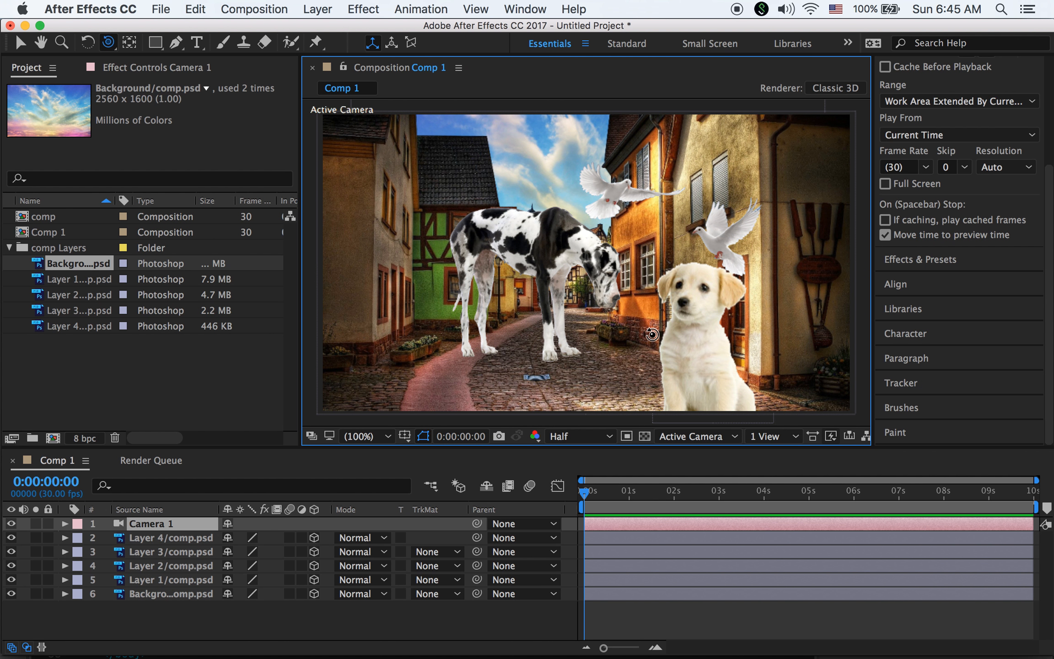
mouse_move(652, 334)
left_mouse_down()
mouse_move(595, 324)
mouse_move(729, 384)
mouse_move(732, 374)
mouse_move(652, 363)
mouse_move(652, 304)
mouse_move(663, 348)
mouse_move(671, 336)
left_mouse_up()
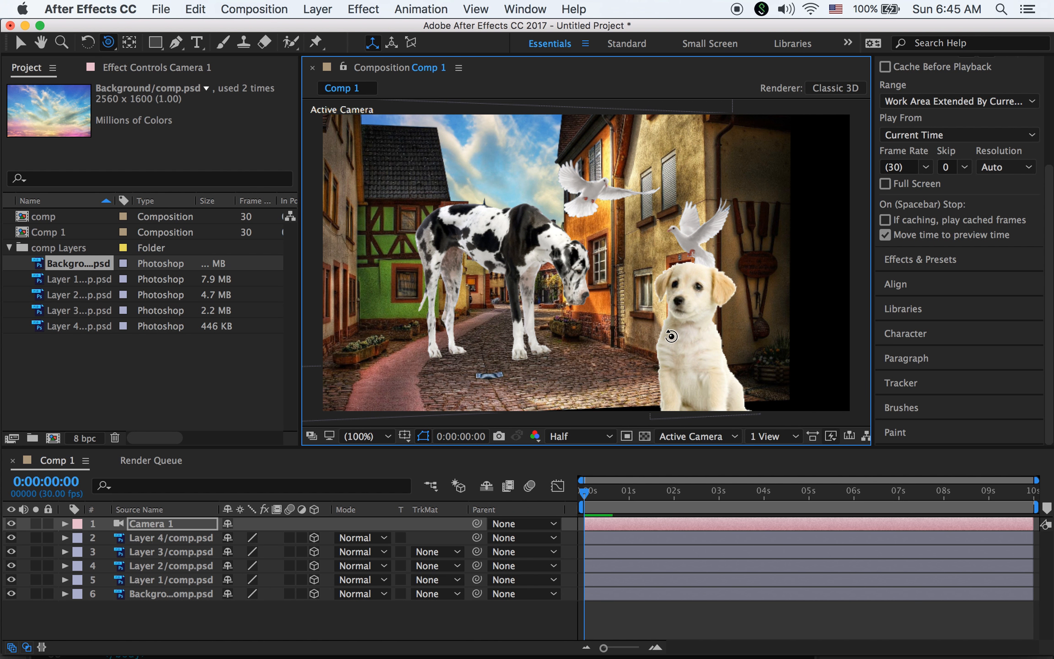
Track Camera 1 in XY until the street fills the frame and slightly adjust its depth, to position about 56, 314, -1666.
left_click(110, 43)
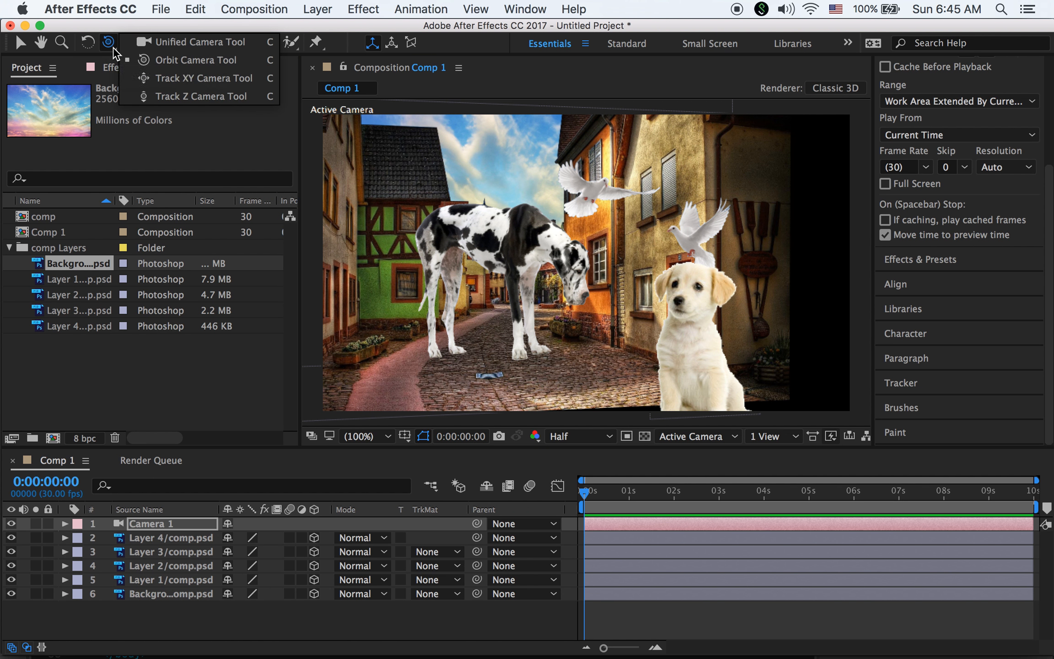
left_click_drag(112, 44, 158, 81)
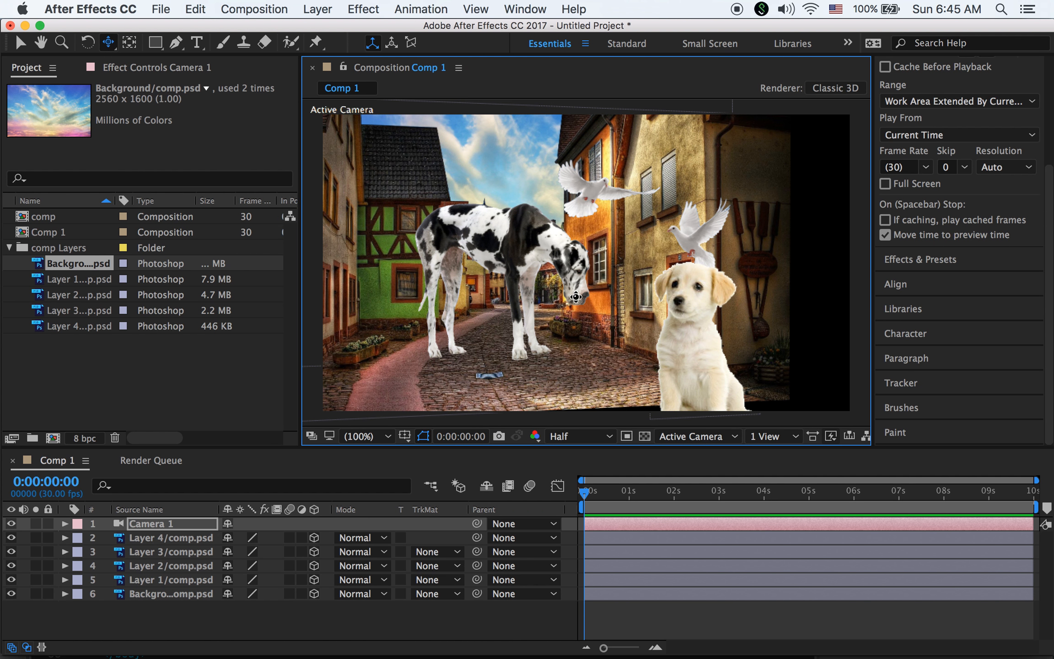
left_click_drag(577, 296, 678, 303)
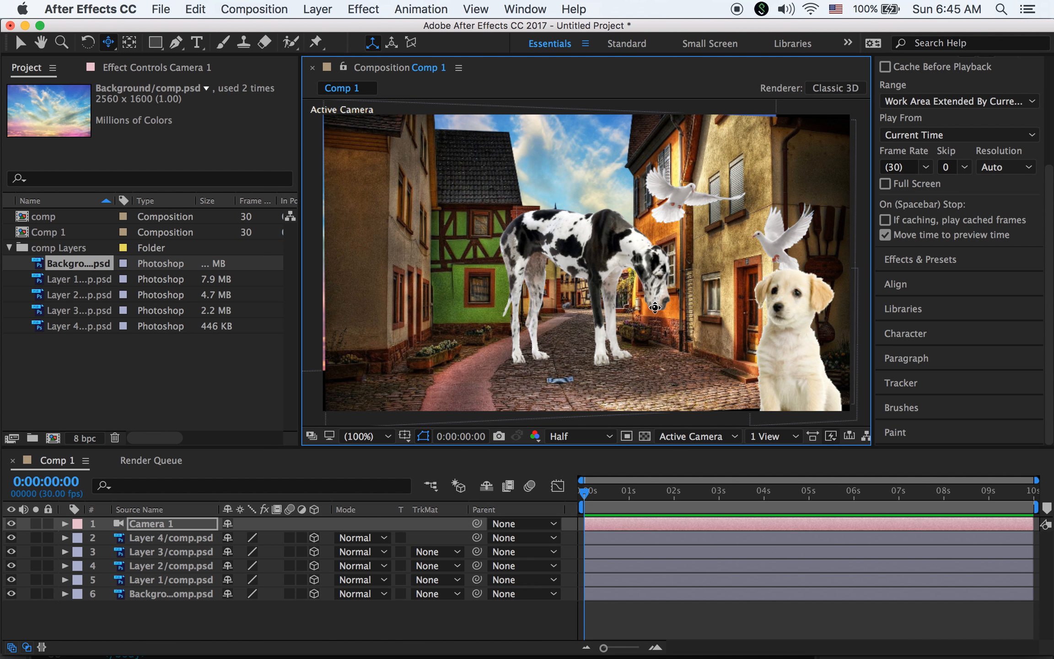
left_click(110, 43)
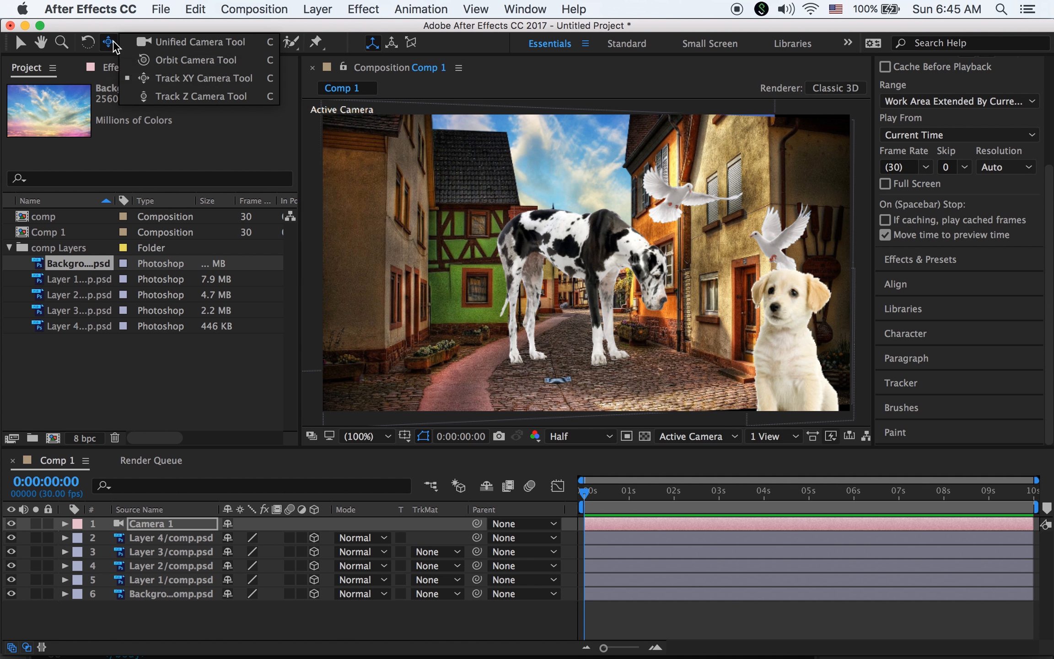
left_click(174, 96)
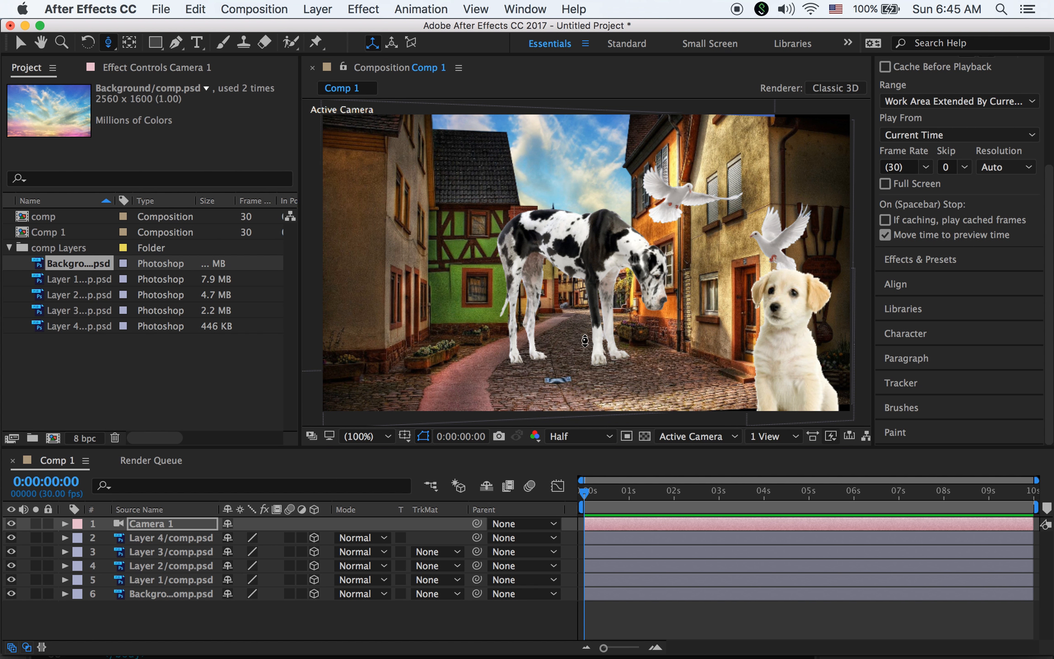
mouse_move(623, 365)
left_mouse_down()
mouse_move(634, 274)
mouse_move(639, 373)
left_mouse_up()
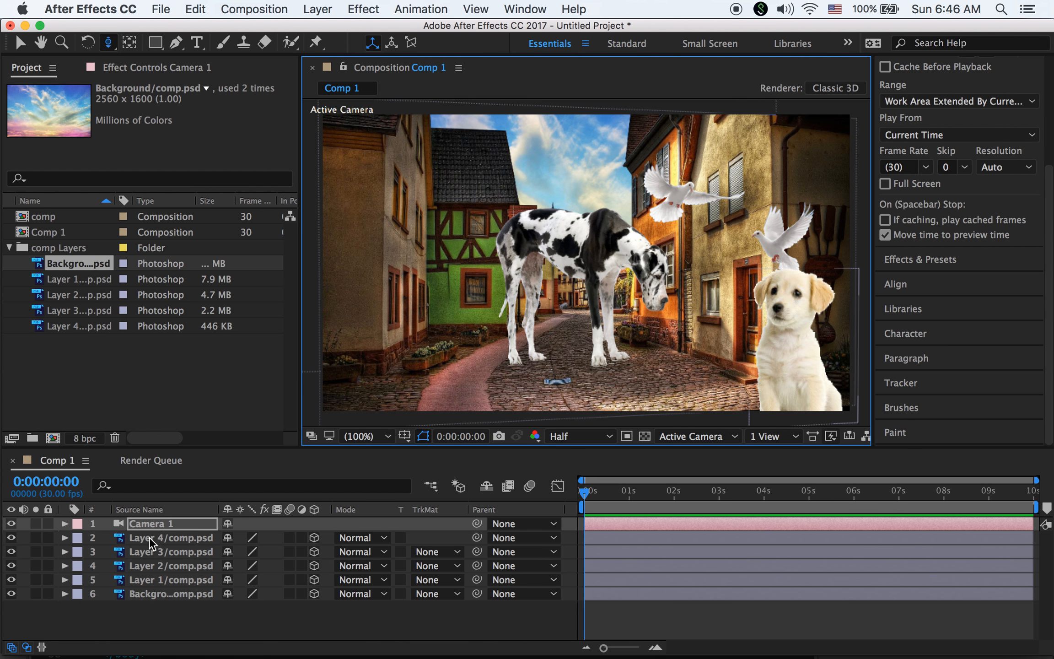
Enable keyframing at 0:00:00:00 for Camera 1's Point of Interest, Position, Orientation, and X, Y and Z Rotation.
left_click(64, 523)
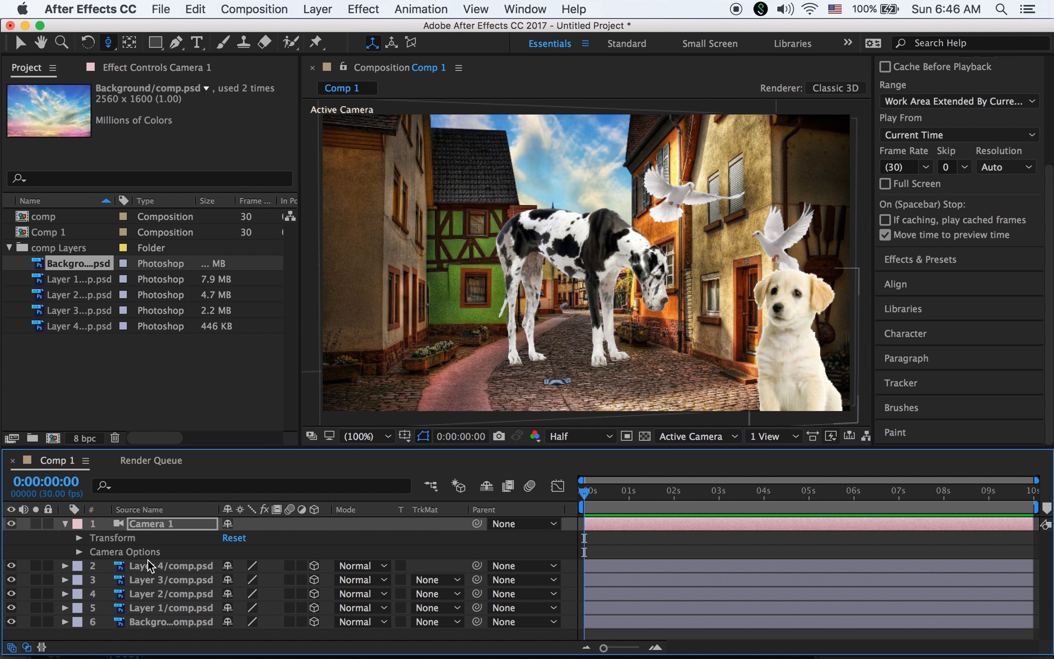
left_click(79, 538)
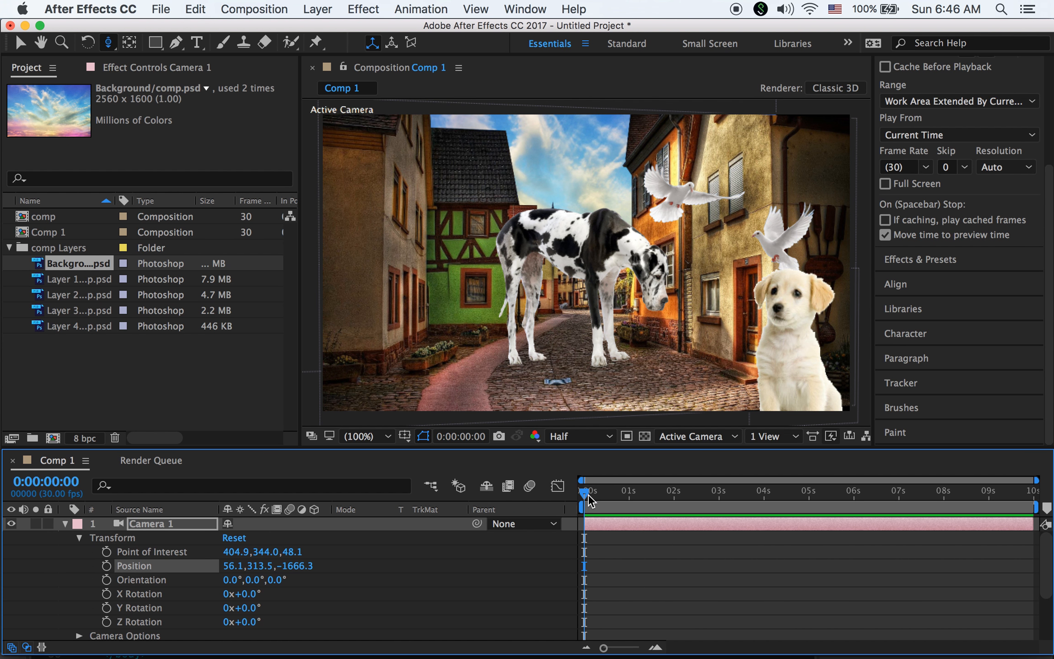
mouse_move(586, 492)
left_mouse_down()
mouse_move(627, 500)
mouse_move(587, 499)
left_mouse_up()
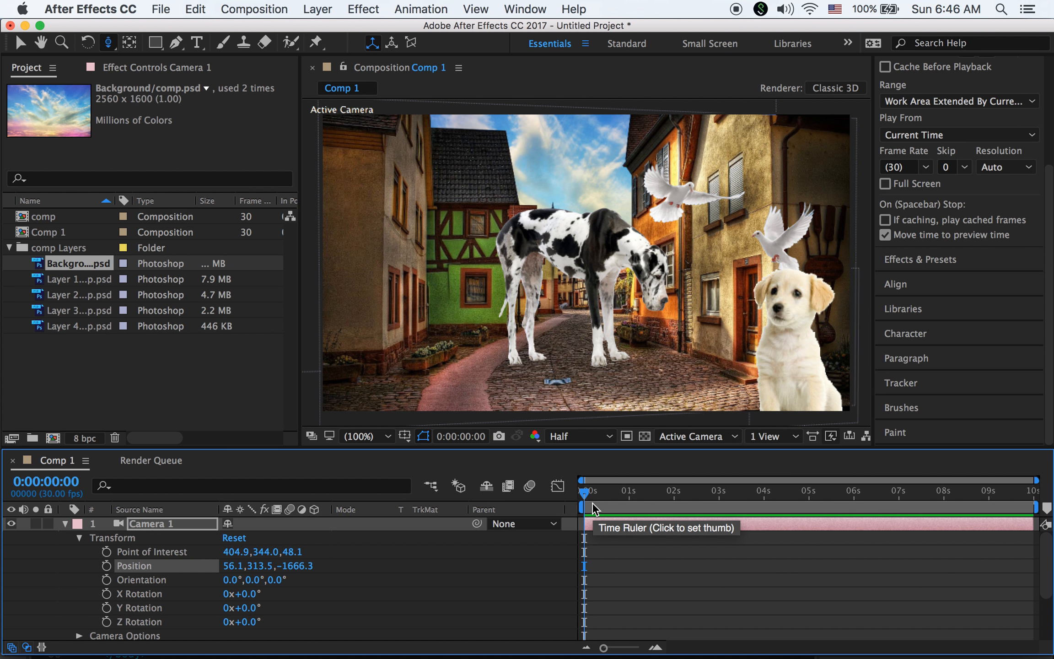
left_click(107, 552)
left_click(106, 565)
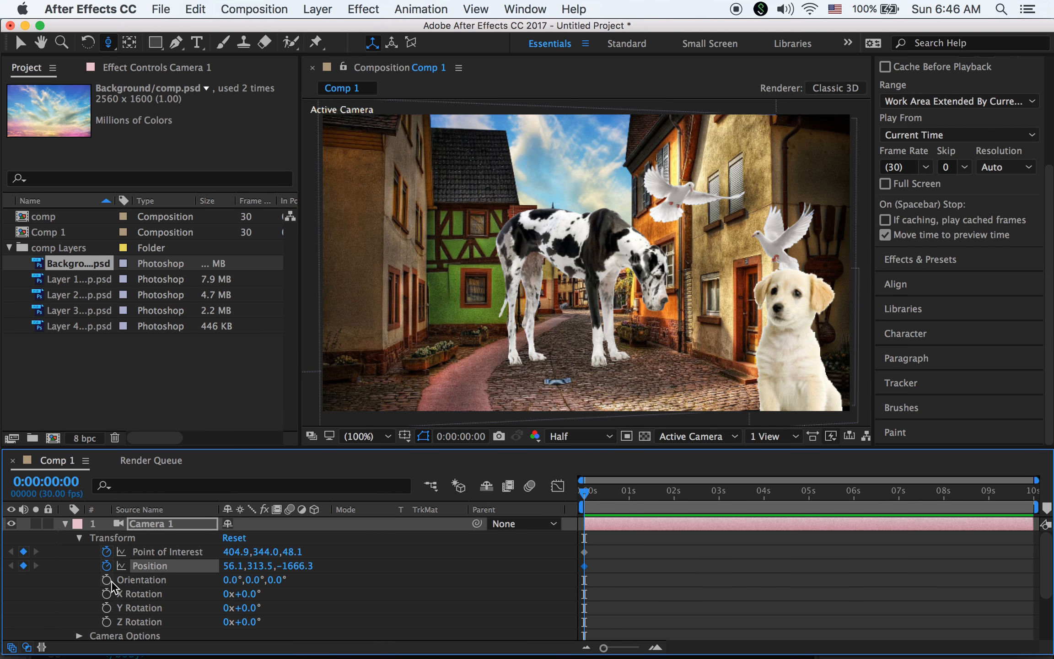
left_click(108, 579)
left_click(107, 593)
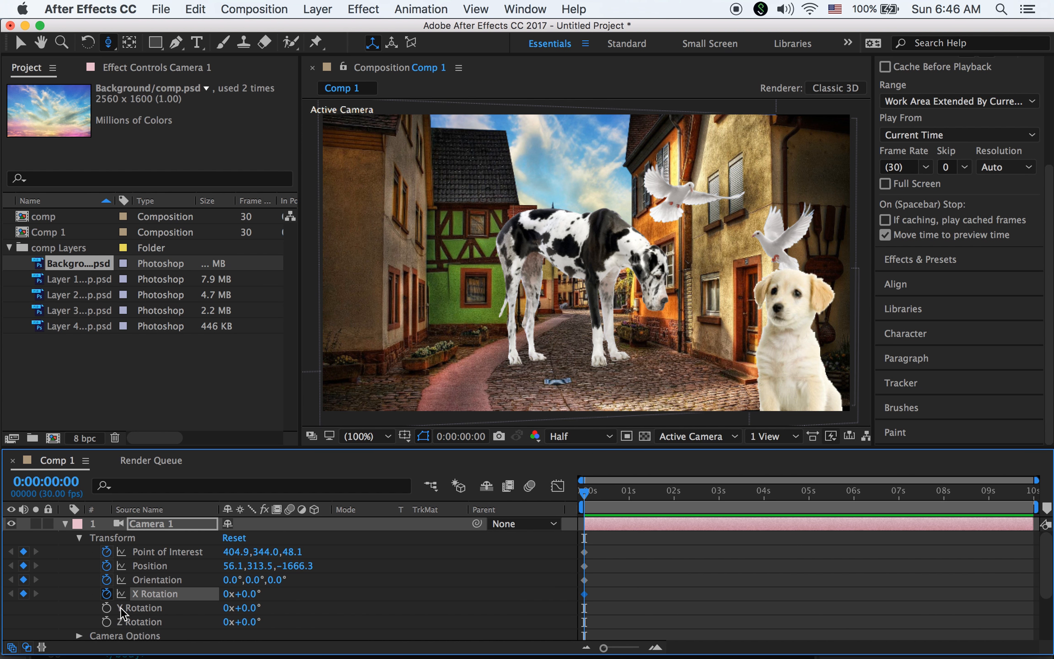
left_click(106, 608)
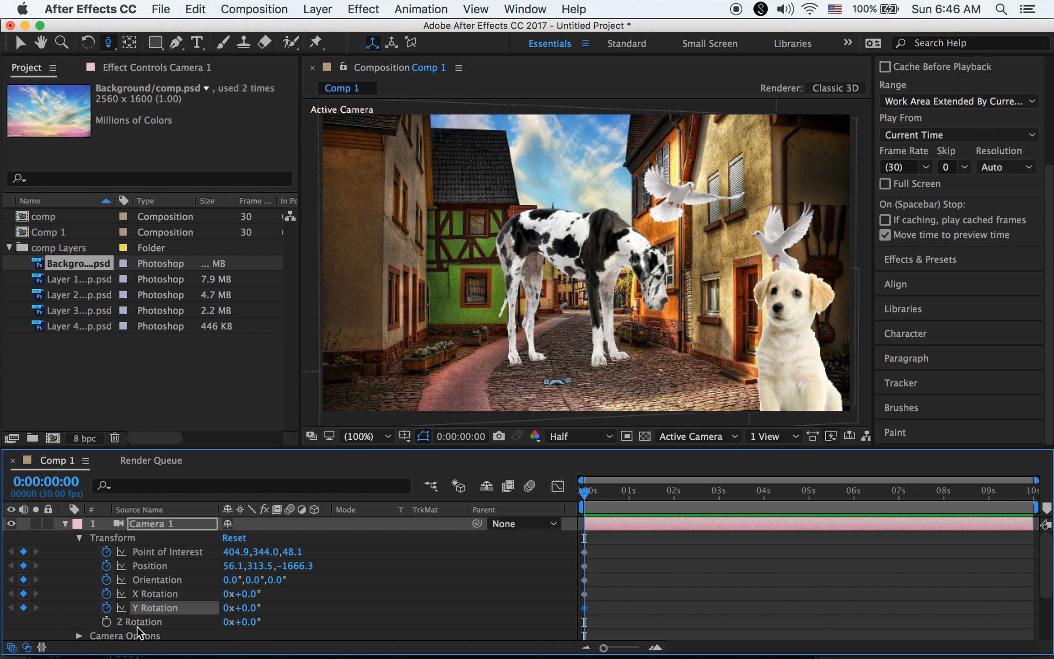
left_click(106, 622)
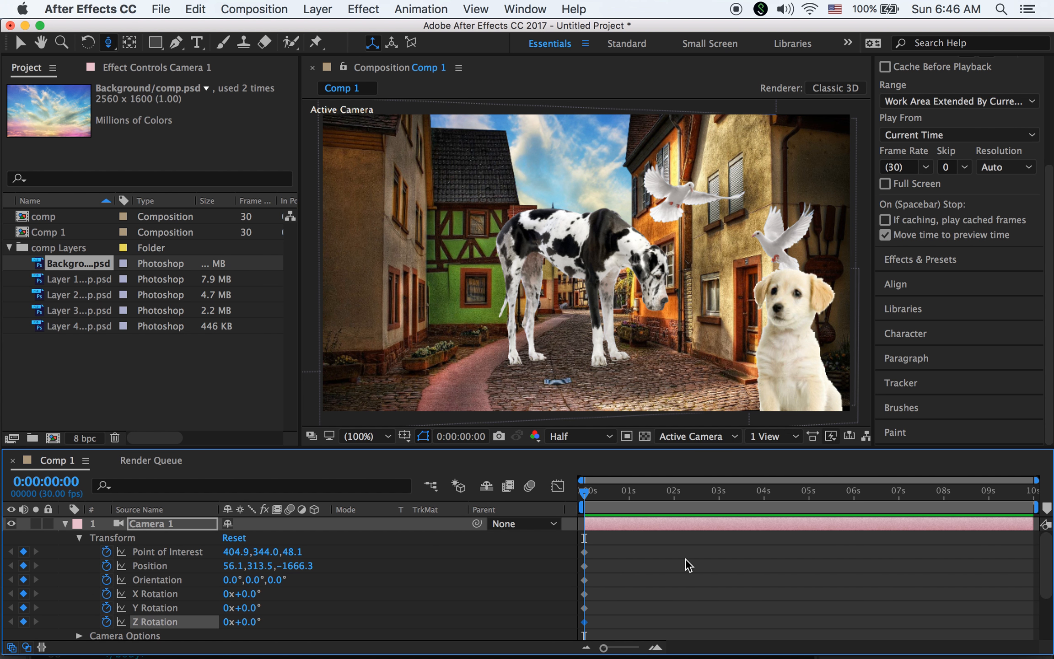
At 0:00:09:29, orbit Camera 1 toward the opposite side and track it in XY to position about 874, 264, -1663.
left_click_drag(587, 499, 1049, 566)
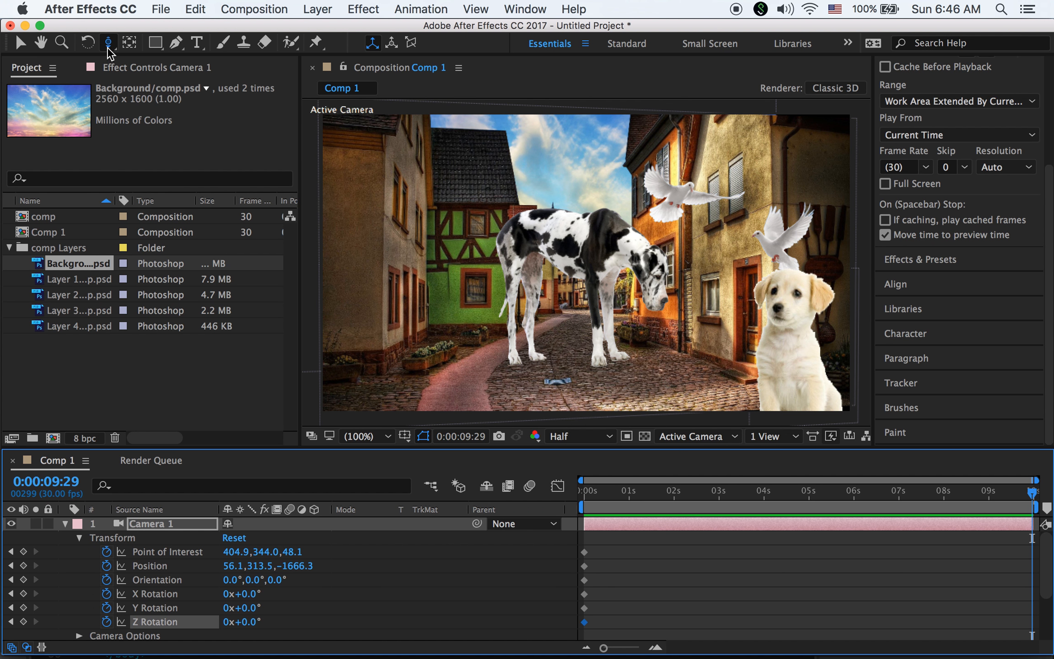
left_click_drag(109, 46, 133, 56)
left_click_drag(571, 294, 543, 297)
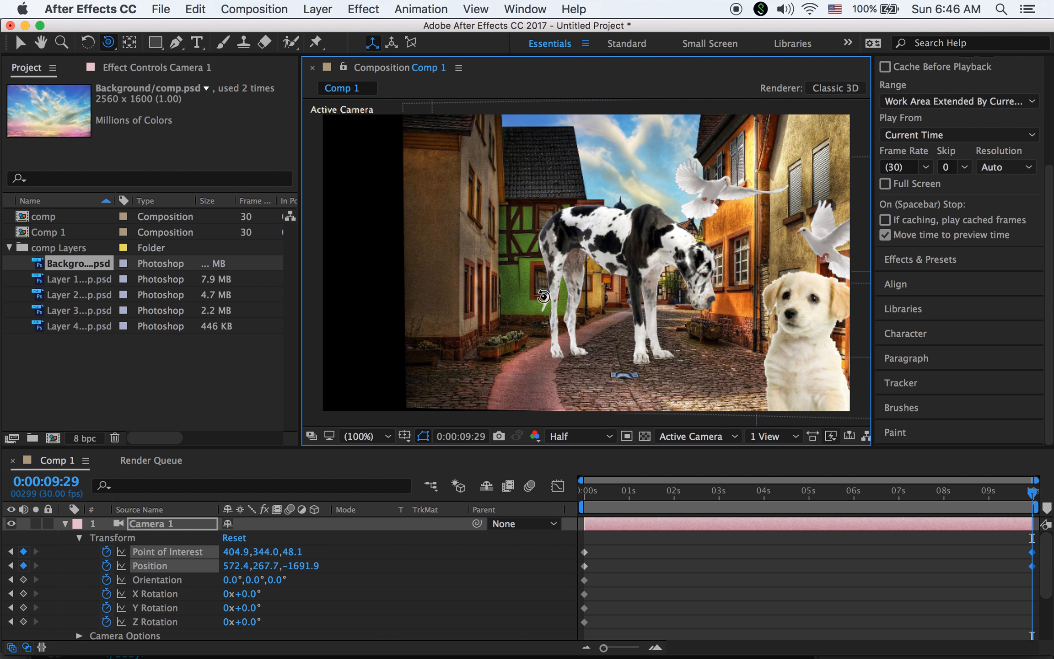
left_click_drag(109, 42, 191, 79)
left_click_drag(640, 306, 520, 308)
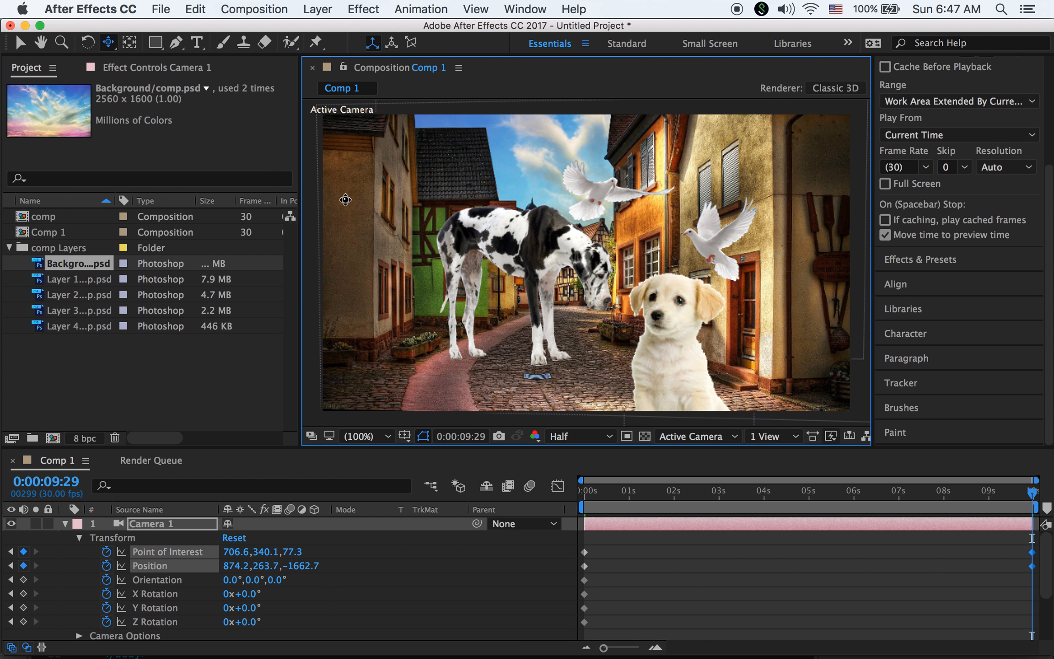
Move Camera 1 closer with the Track Z Camera Tool to position about 837, 281, -1271, and return to 0:00:00:00.
left_click(109, 45)
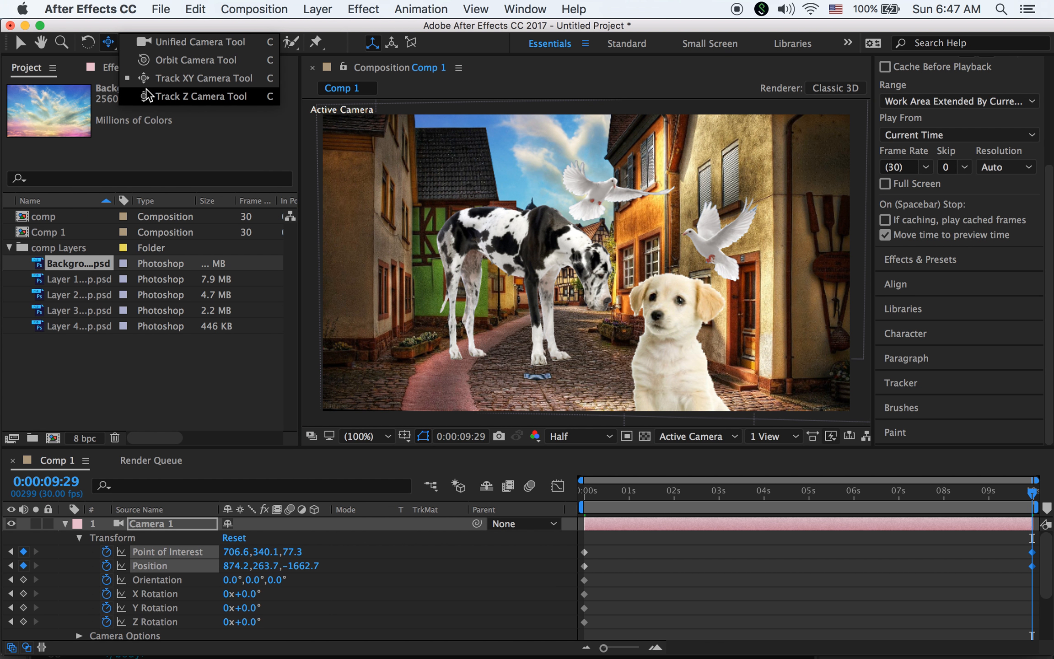
left_click(197, 96)
left_click_drag(642, 298, 661, 236)
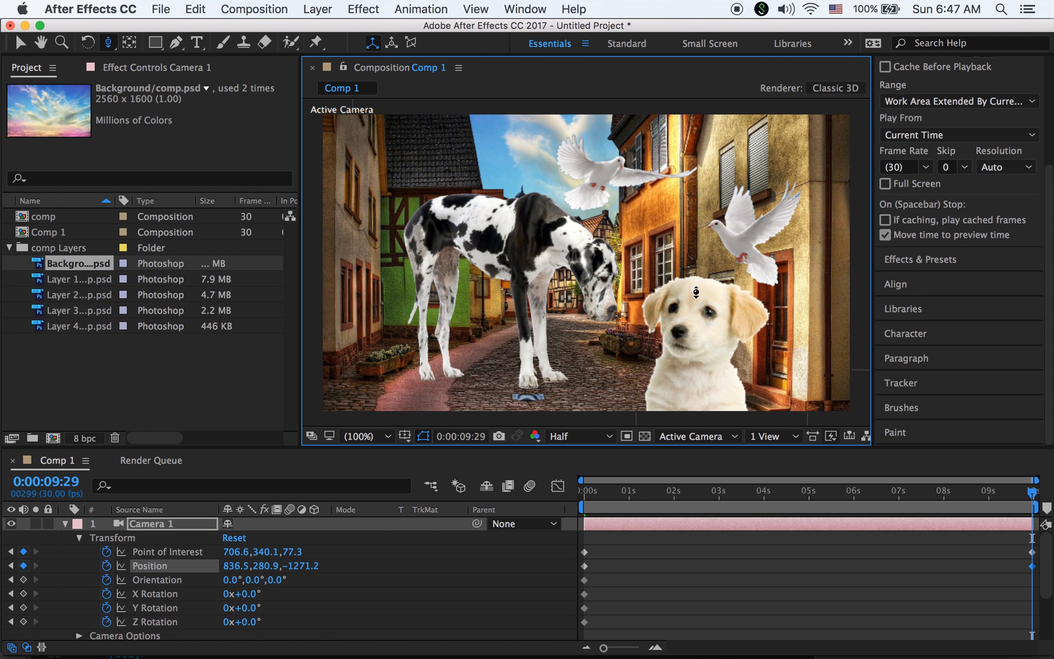
left_click_drag(1028, 495, 527, 495)
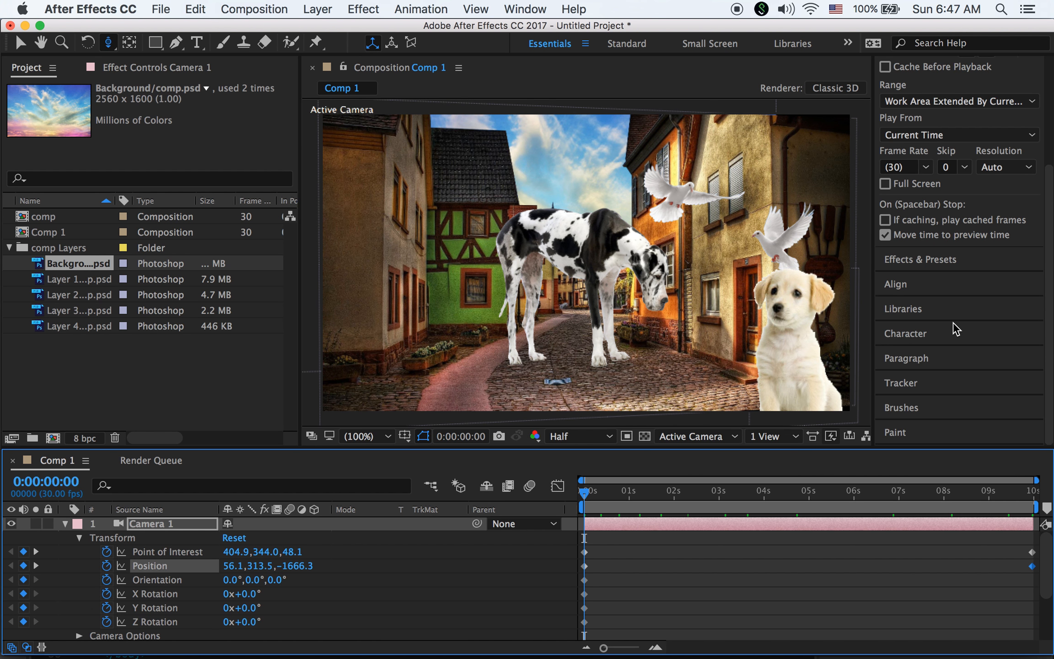
Preview the camera animation from the start of Comp 1, and return to 0:00:00:00.
key("space")
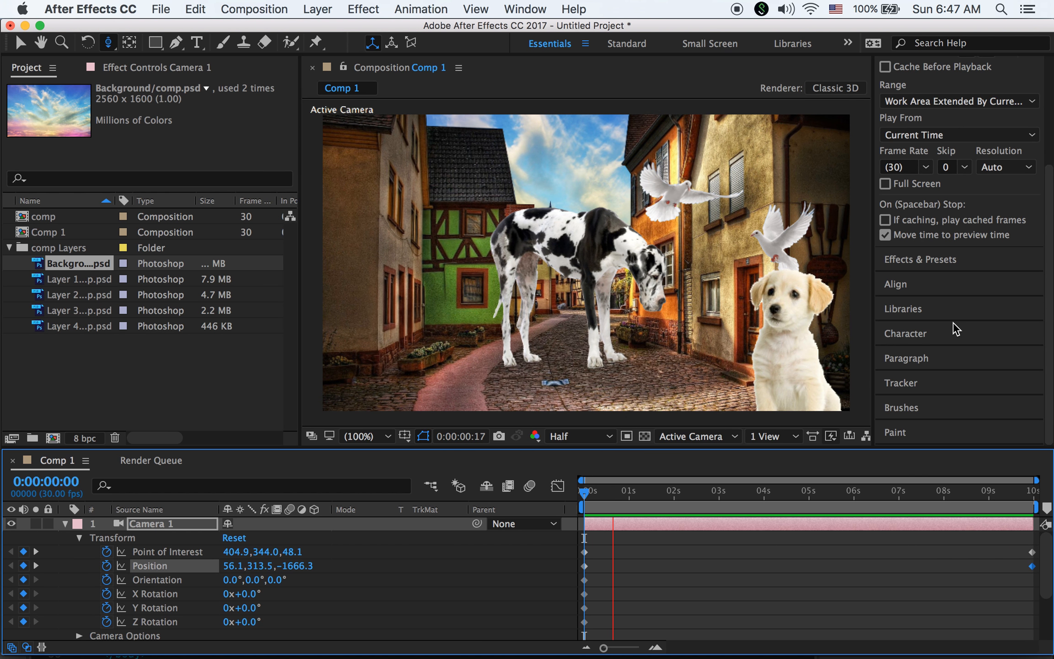
key("space")
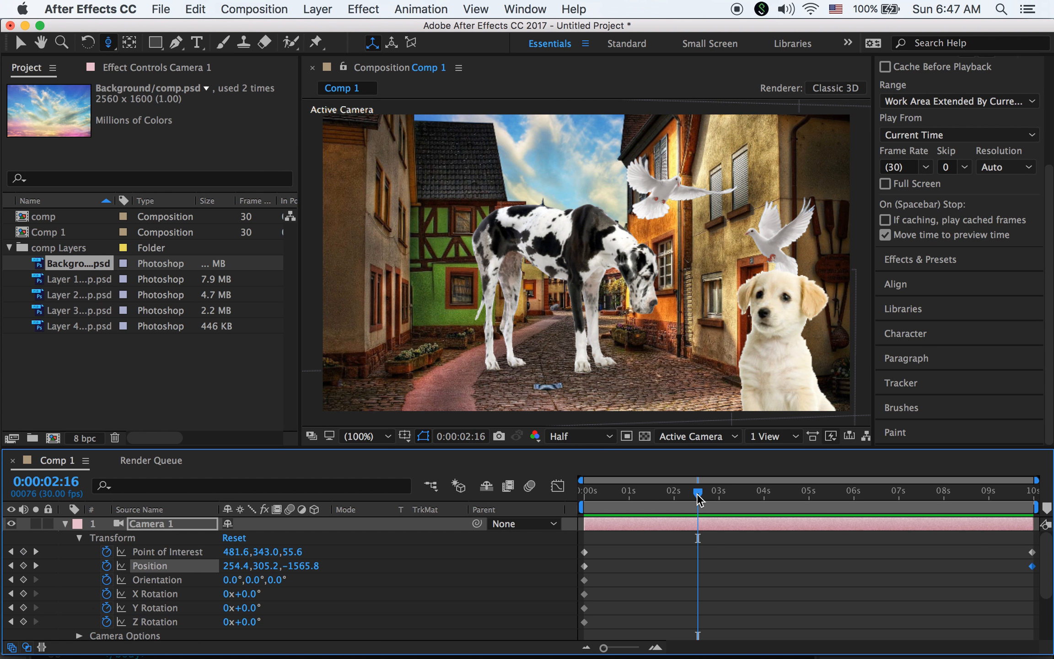
left_click_drag(699, 498, 541, 502)
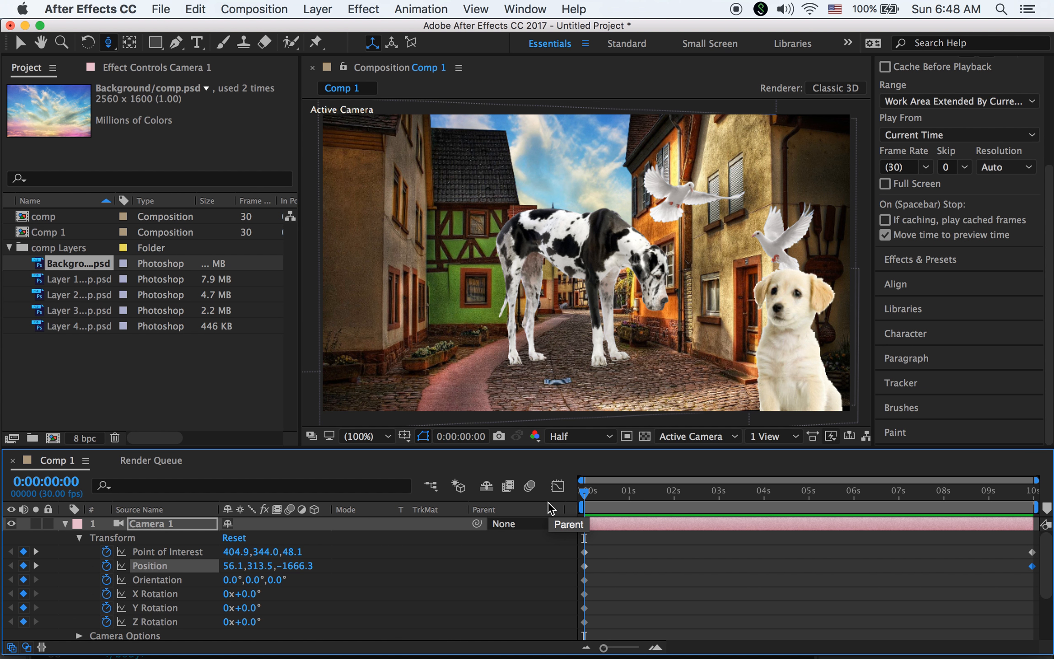
Move the Great Dane layer, Layer 2/comp.psd, toward the green house to position about 209, 451, 520, and keyframe its Position at 0:00:00:00.
left_click(21, 43)
left_click(590, 265)
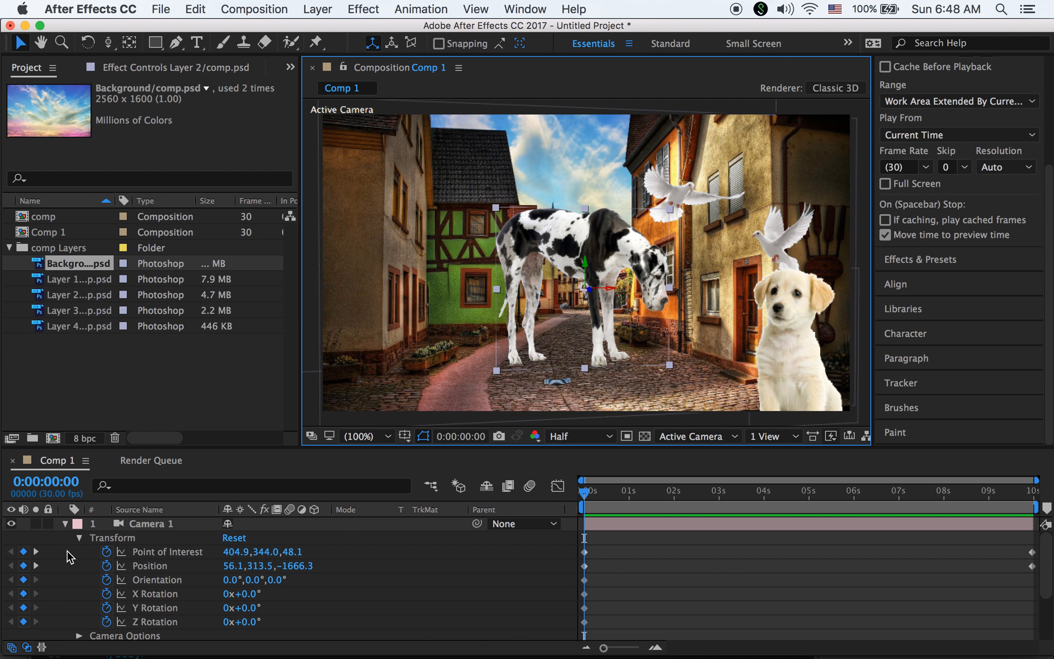
left_click(65, 523)
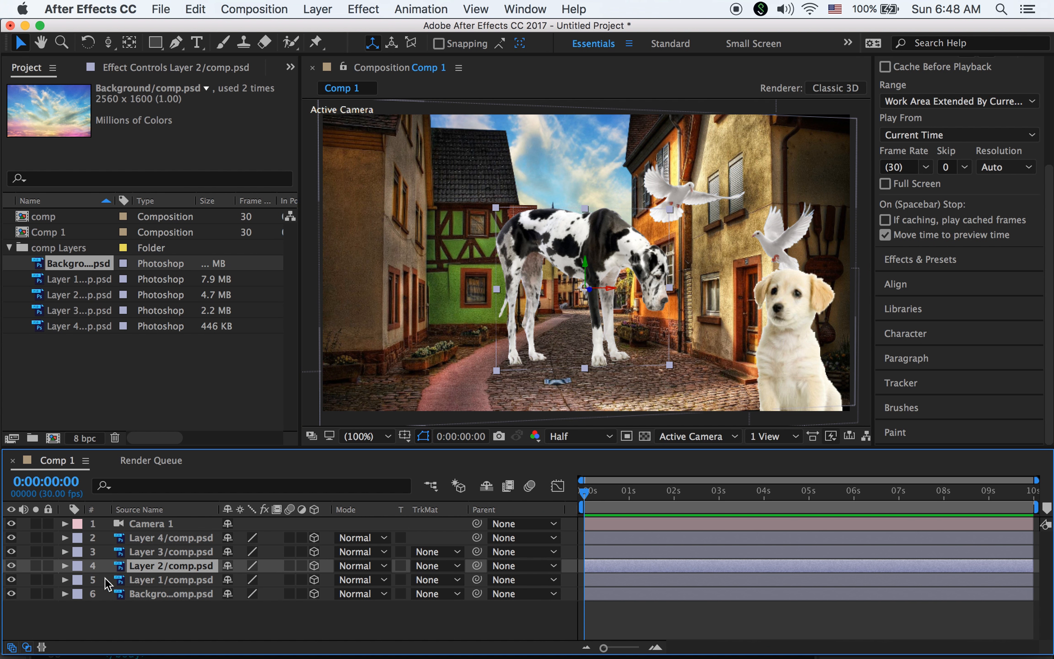
left_click(64, 565)
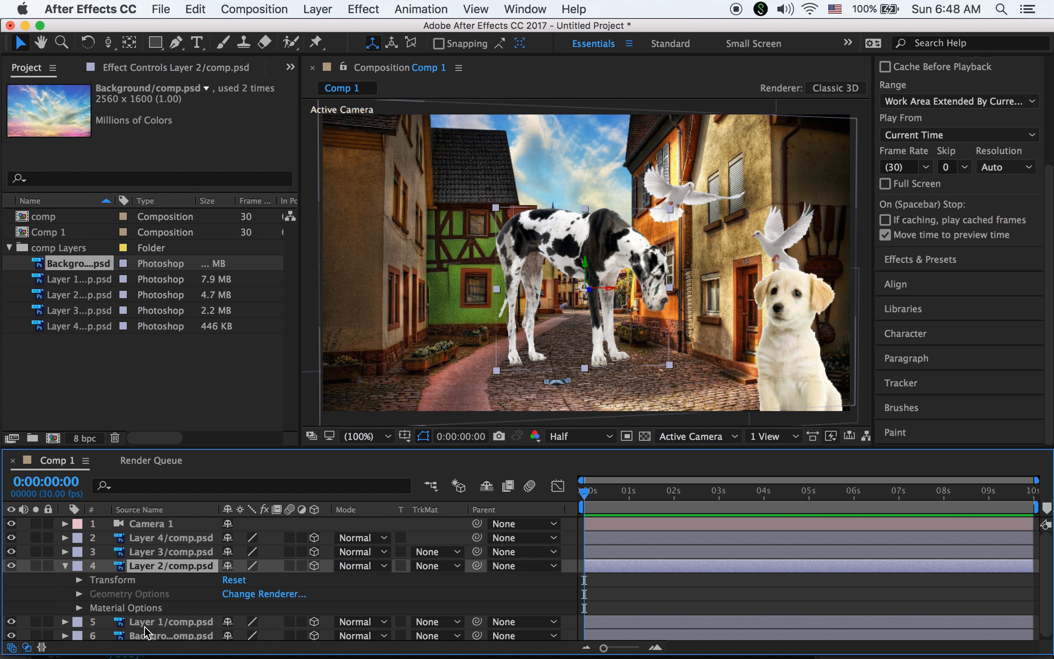
left_click(65, 565)
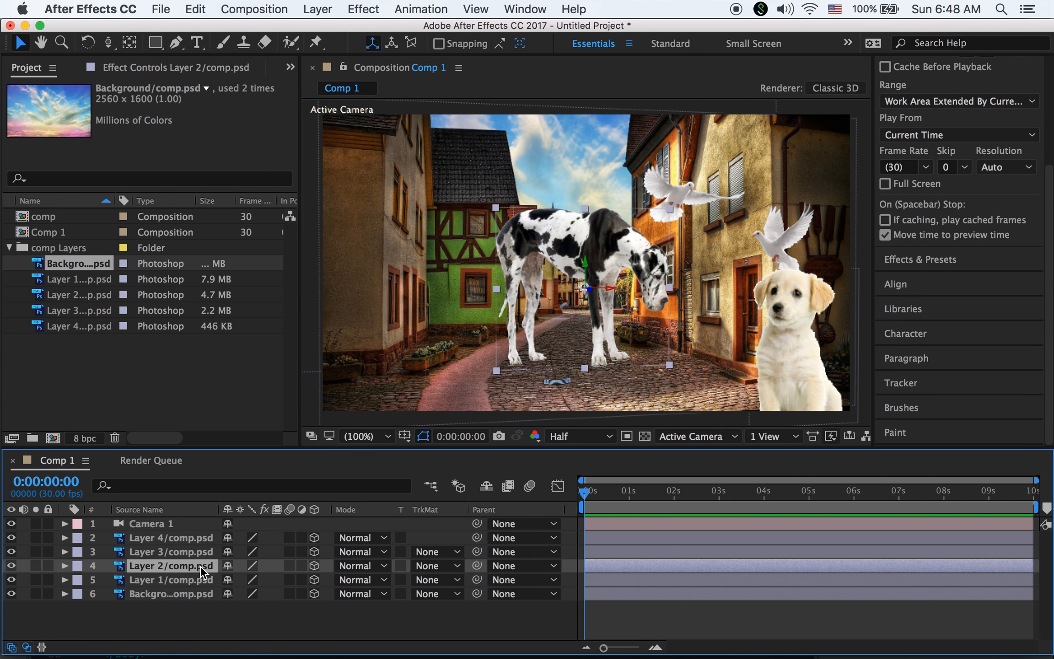
key("p")
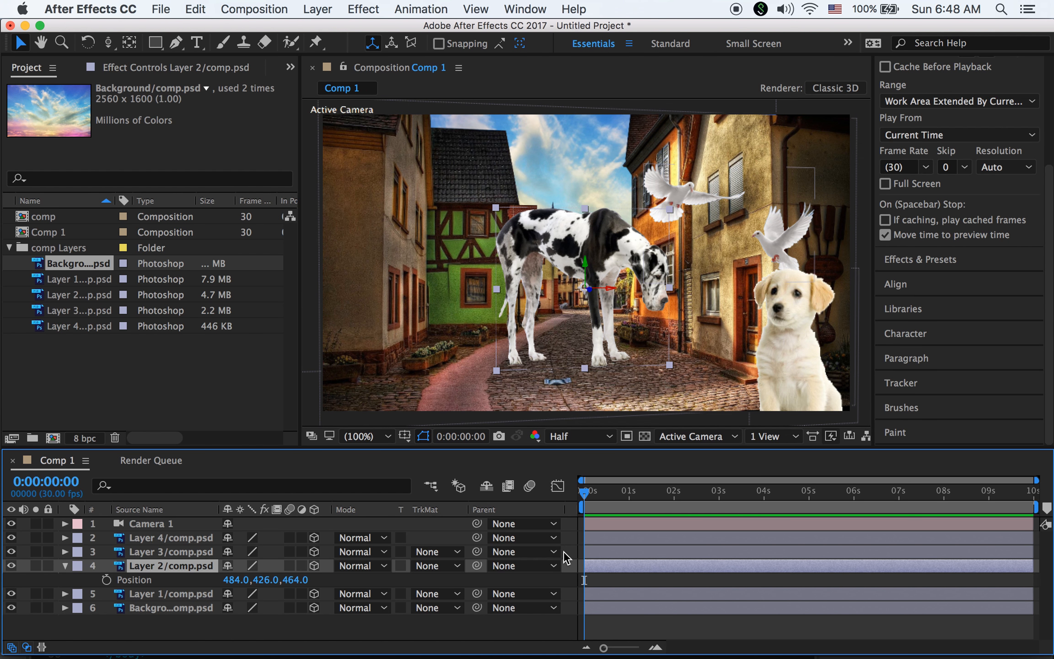
left_click_drag(608, 270, 505, 280)
left_click(107, 580)
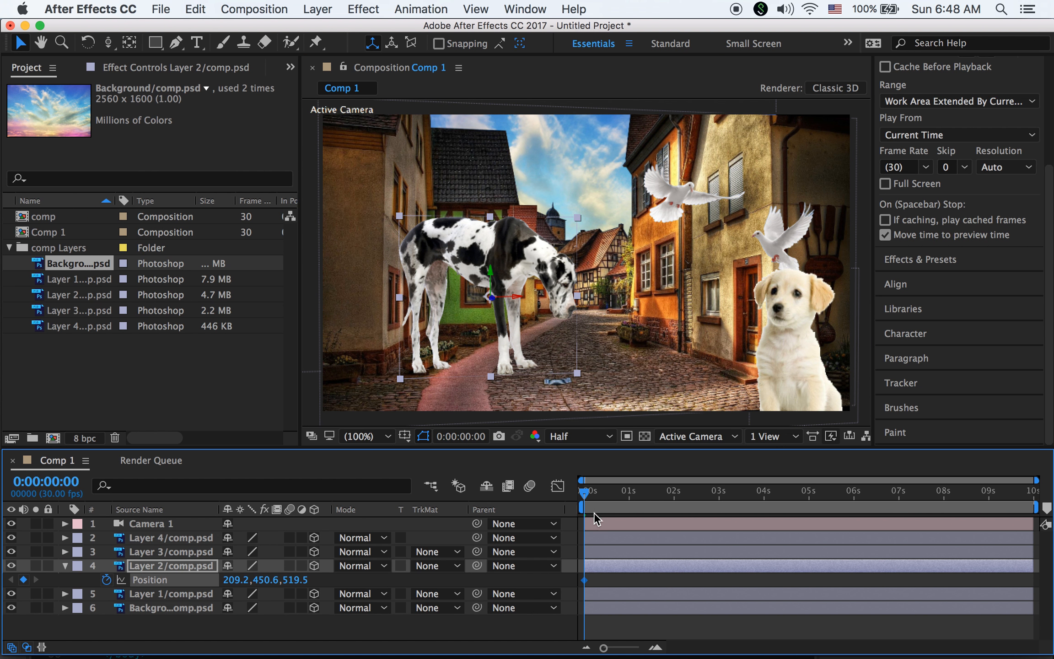
At 0:00:09:29, move the Great Dane toward the puppy to position about 462, 473, 543, and preview the animation from 0:00:00:00.
left_click_drag(594, 510, 1034, 572)
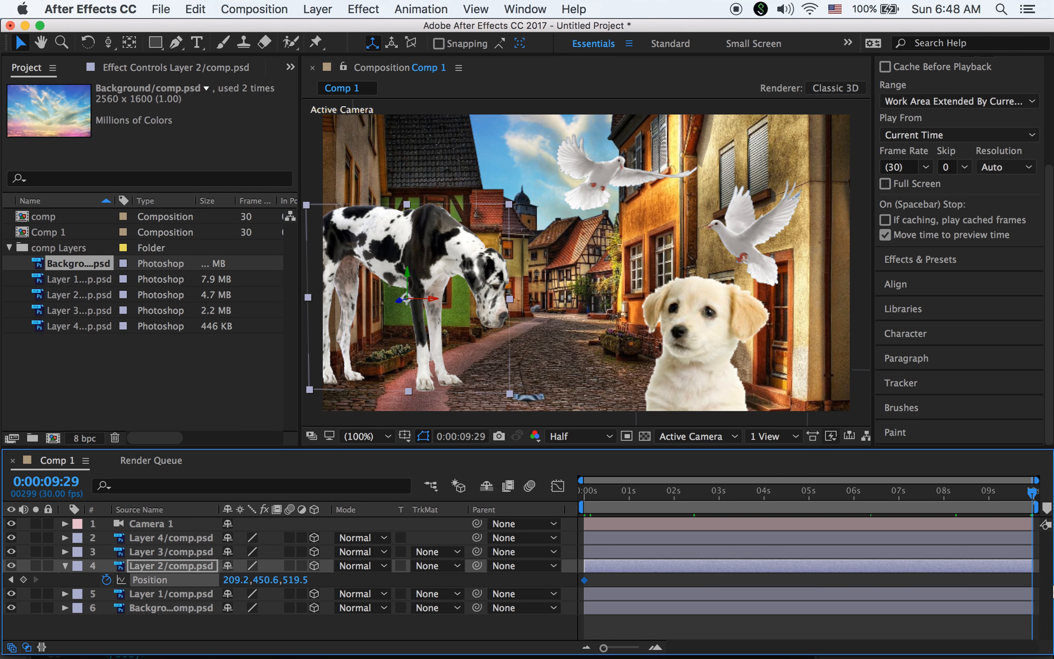
left_click_drag(425, 292, 539, 295)
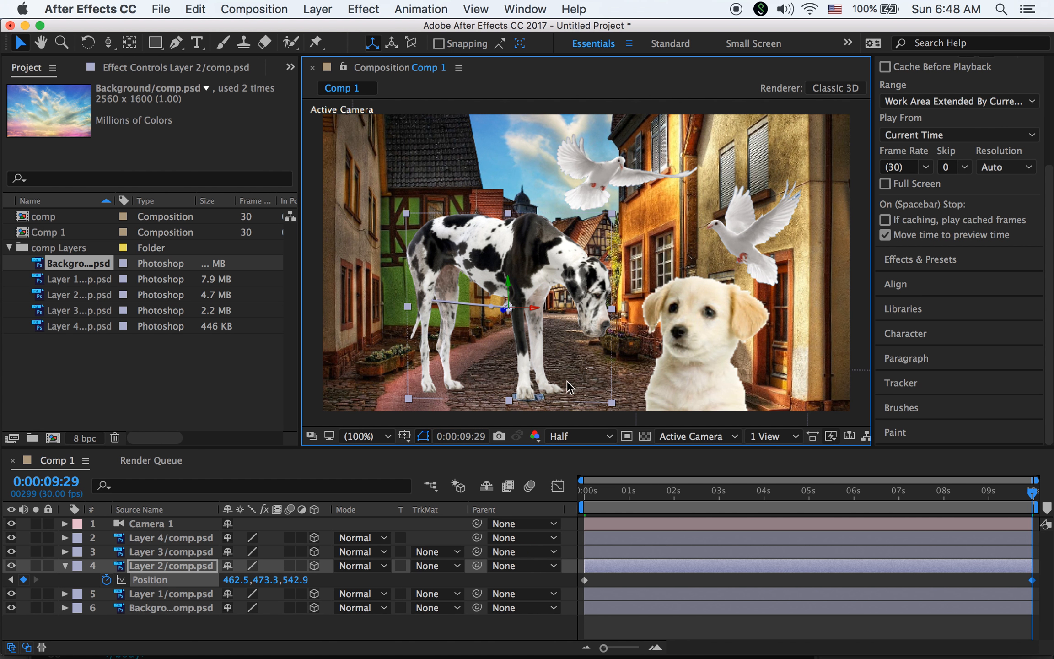
left_click_drag(1032, 496, 499, 503)
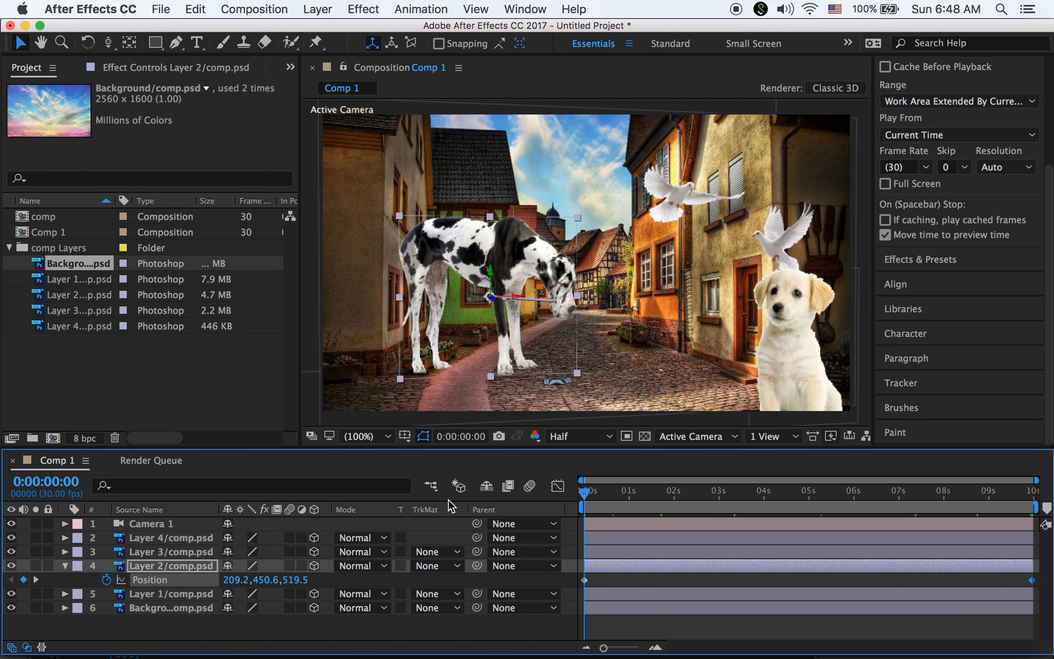
key("space")
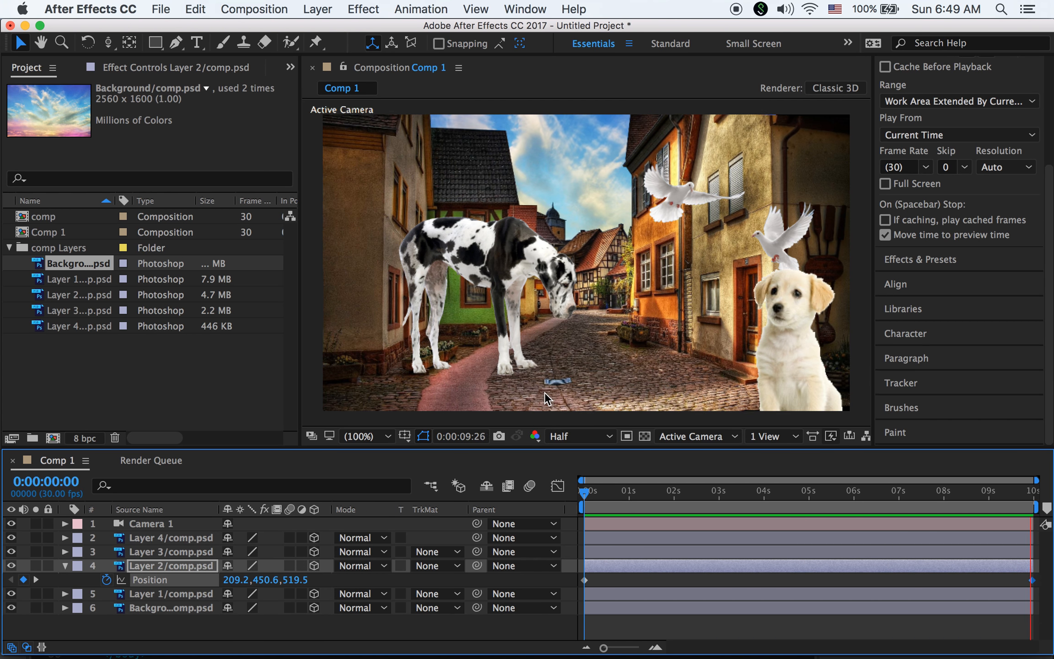
key("space")
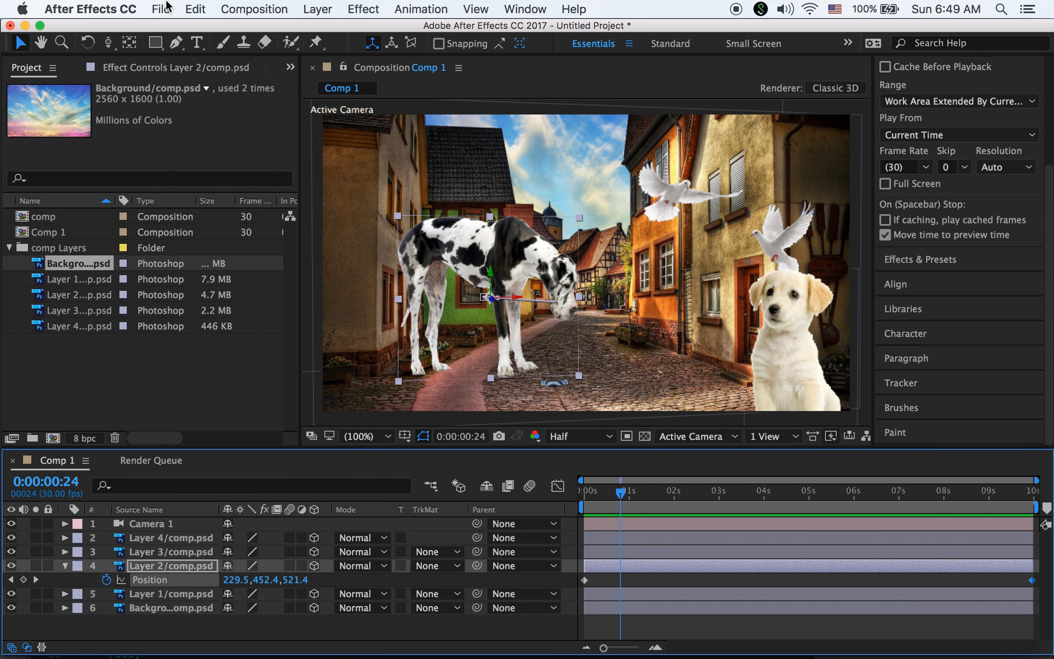
Save the project as street.aep in the 2D to 3D folder.
left_click(167, 6)
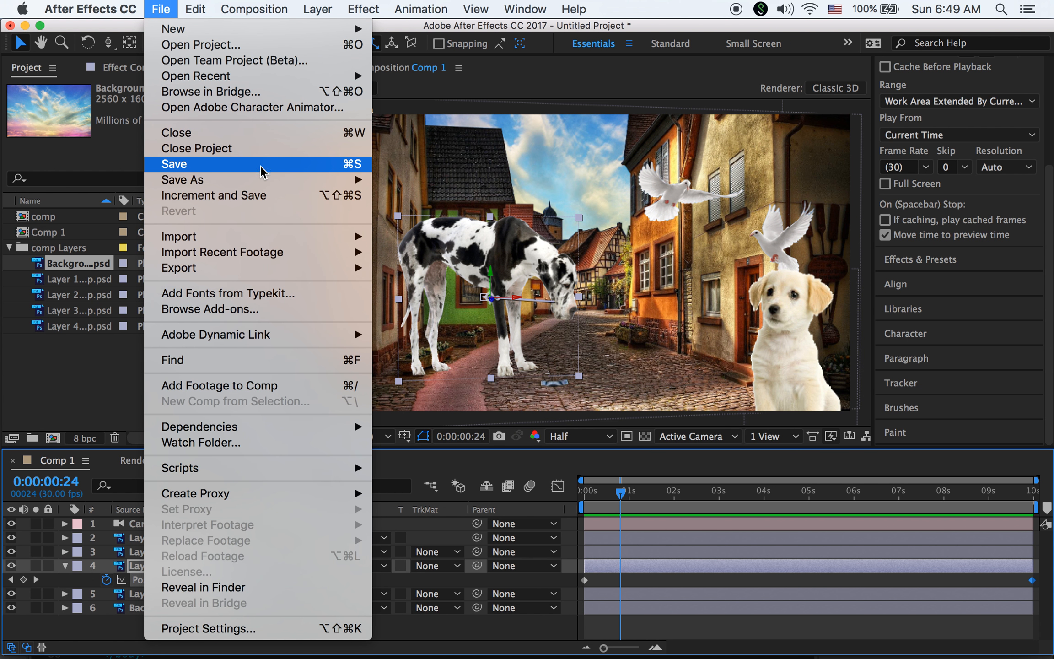
left_click(421, 185)
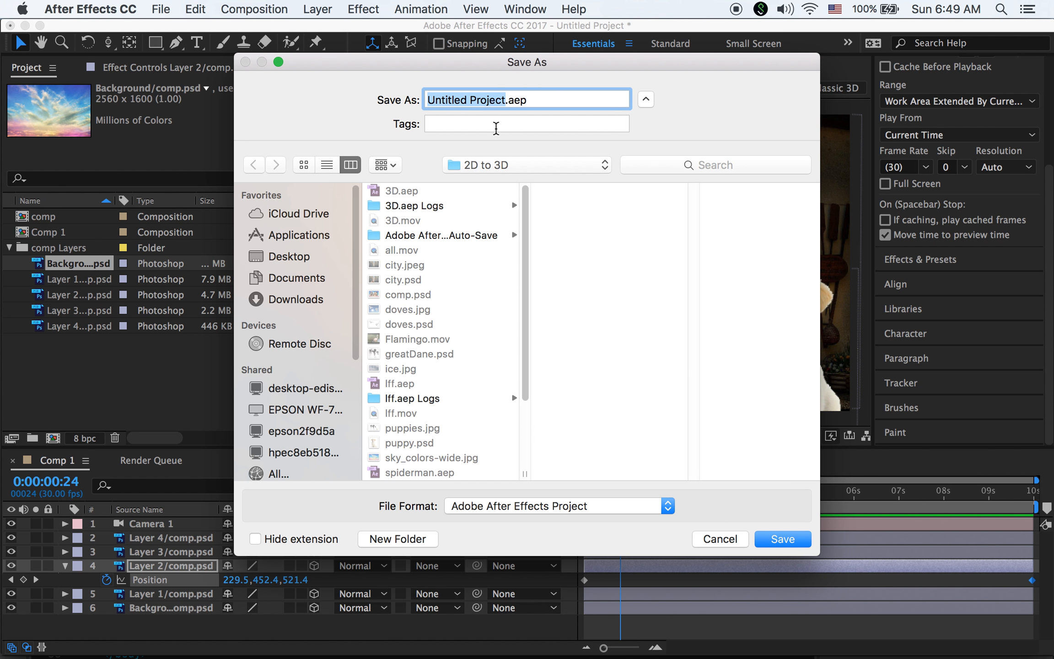
type("street")
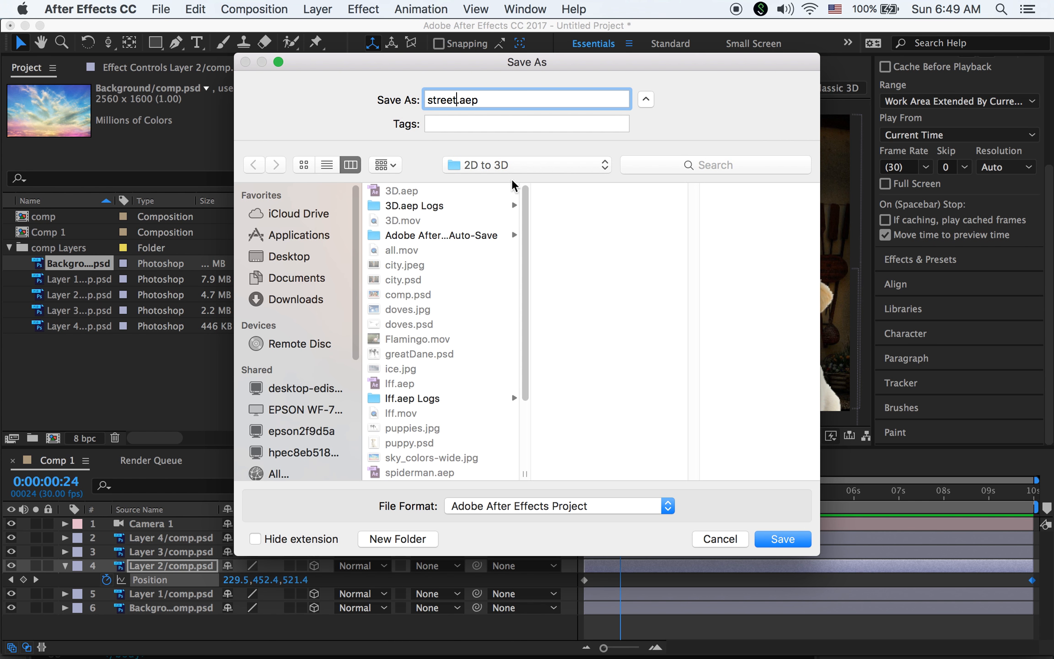
left_click(796, 542)
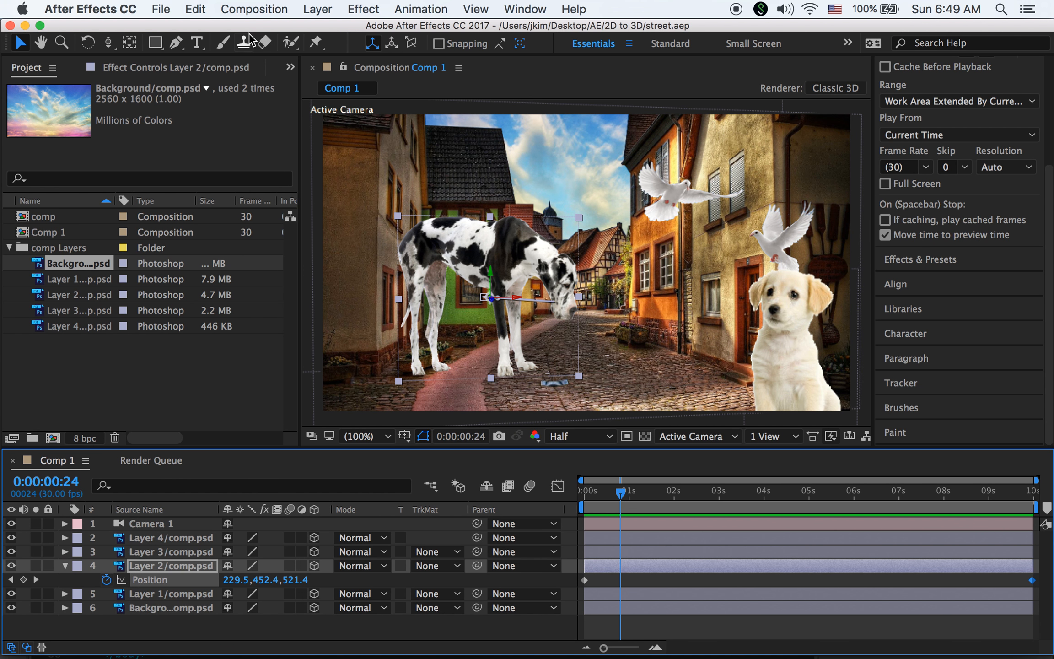
Add Comp 1 to the render queue, set its output file to street.mov in the 2D to 3D folder, and render it.
left_click(161, 8)
mouse_move(227, 259)
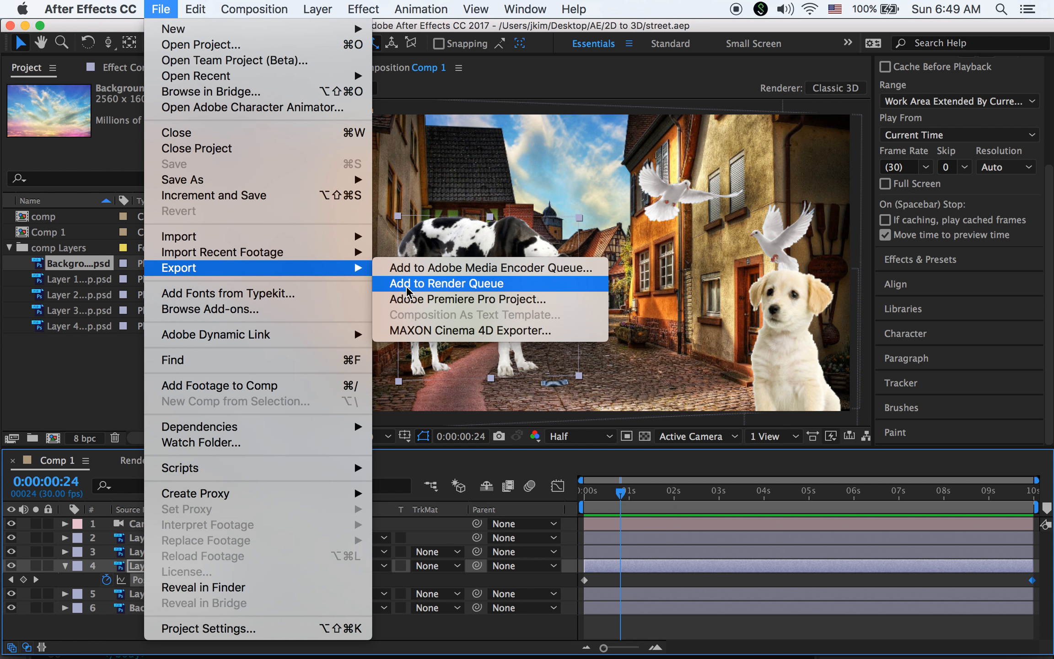
left_click(407, 287)
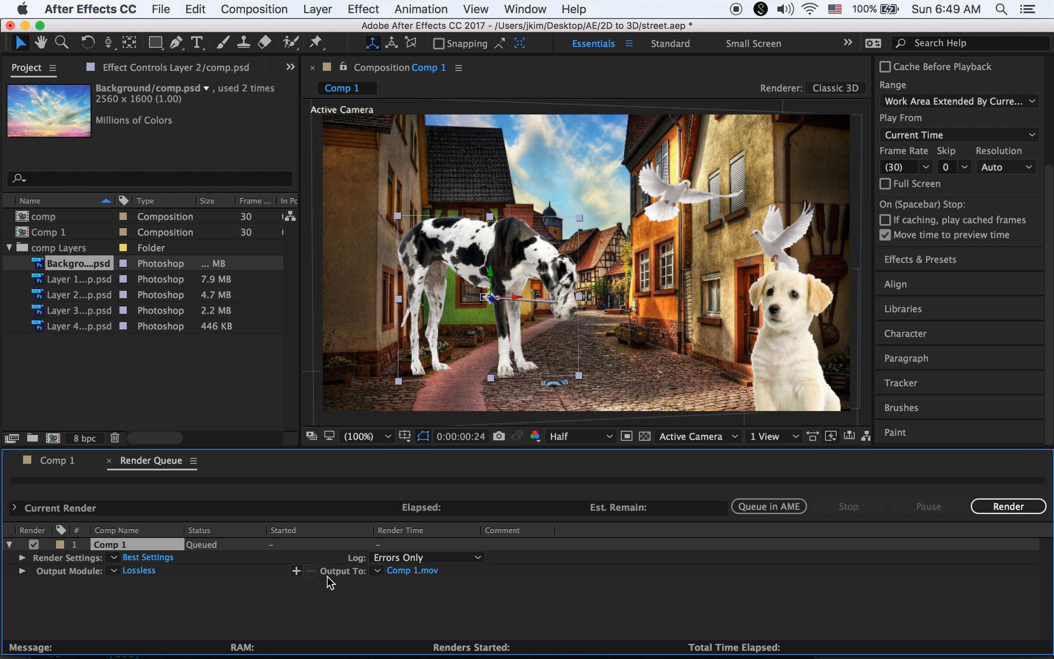
left_click(430, 572)
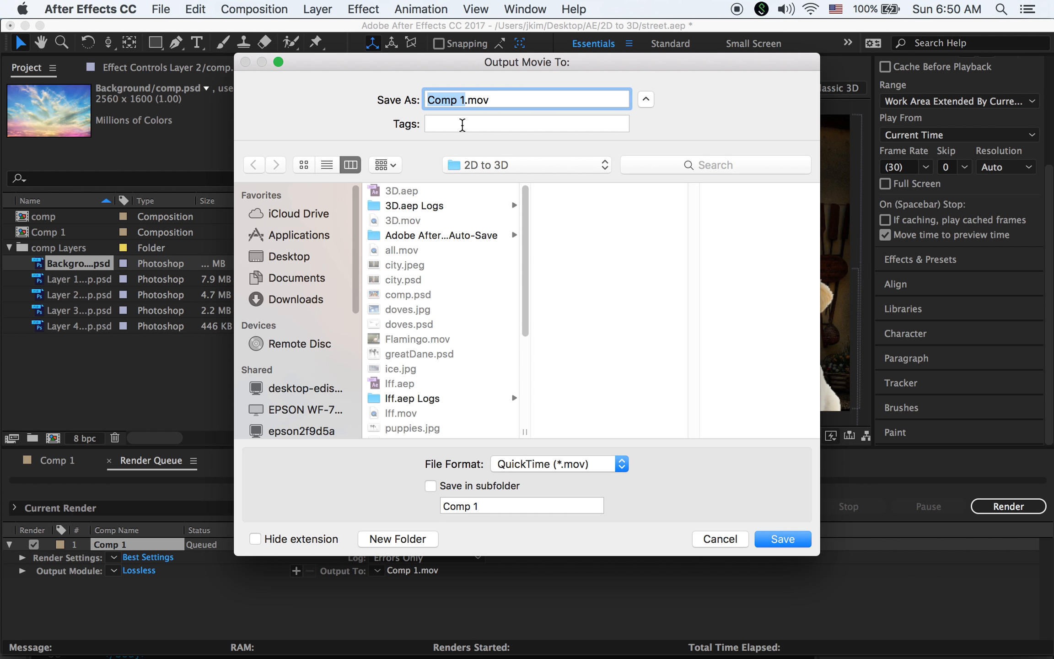
type("street")
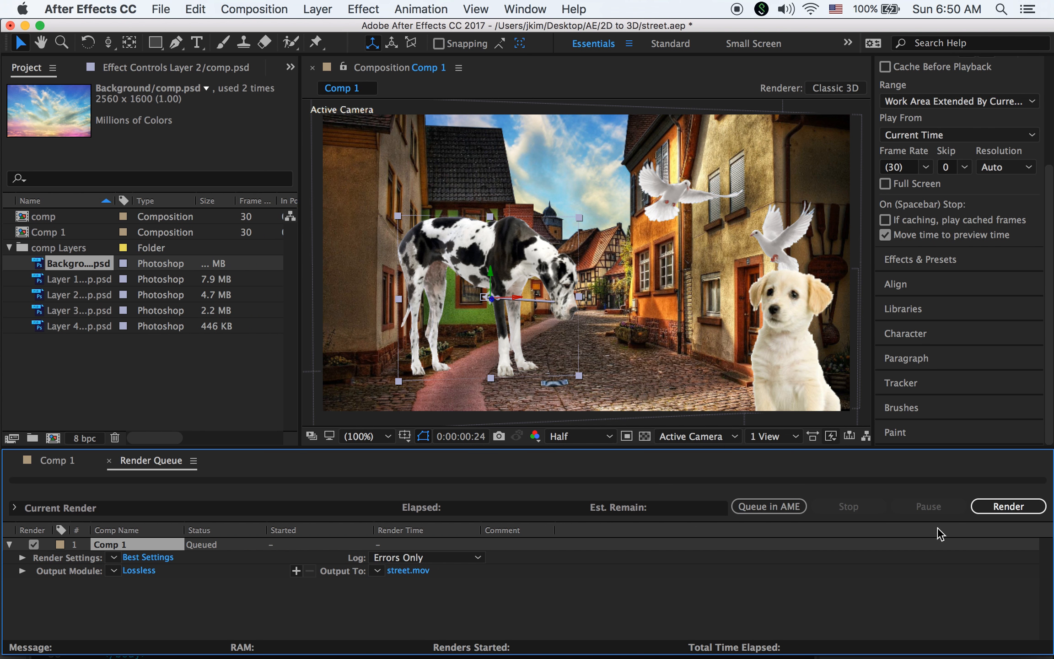
left_click(1009, 506)
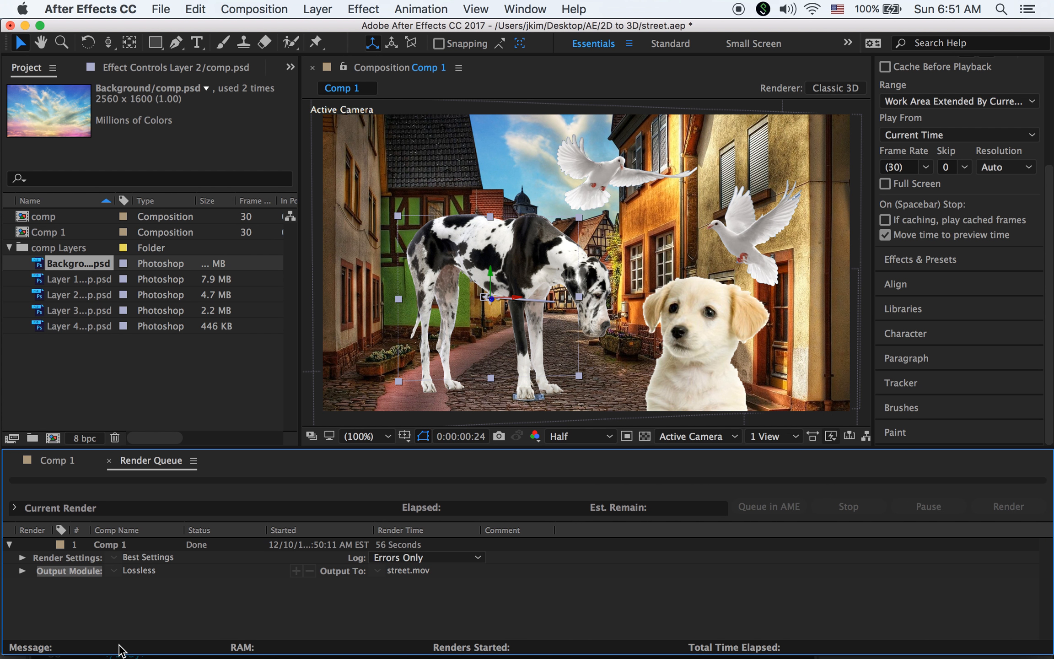
Switch to Finder and open the rendered street.mov from the 2D to 3D folder in QuickTime Player.
mouse_move(105, 618)
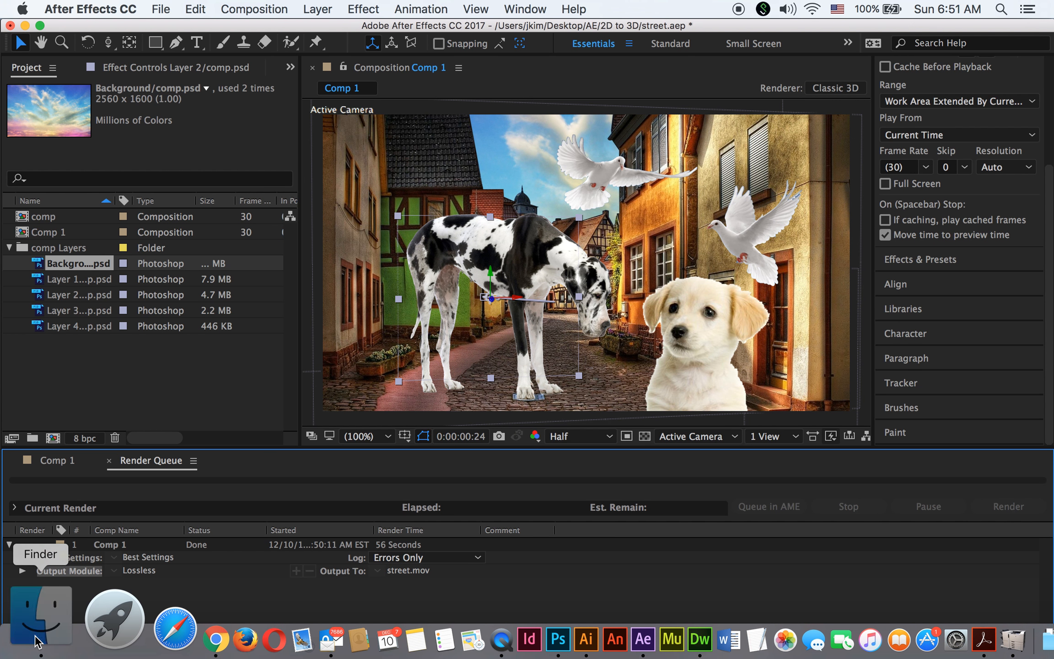
left_click(33, 623)
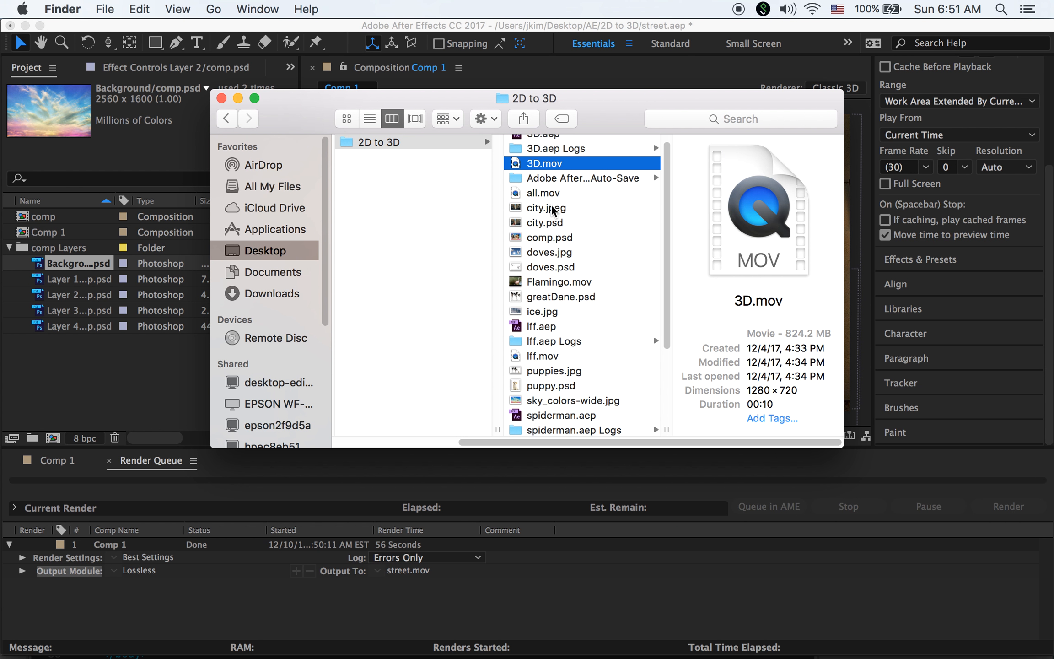
scroll(600, 271, "down", 4)
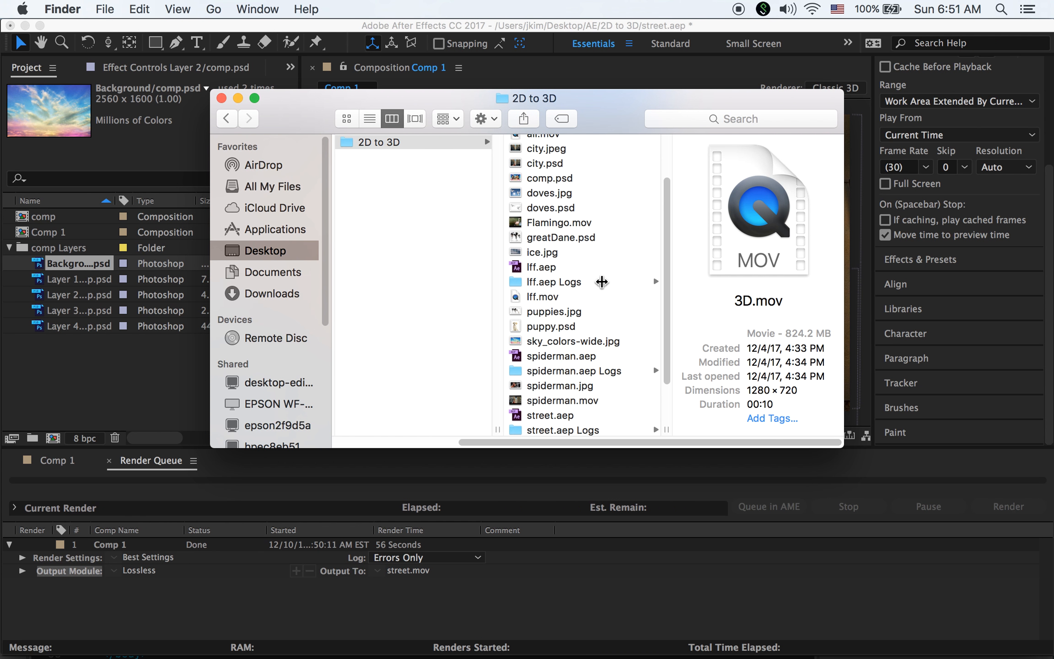
scroll(598, 285, "down", 2)
scroll(597, 293, "down", 2)
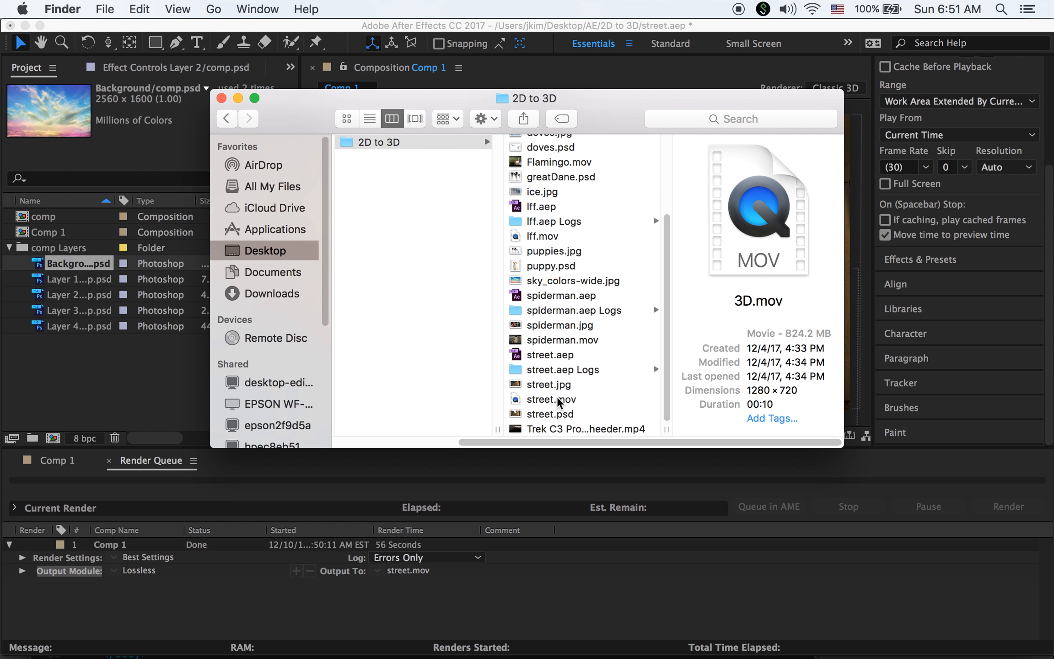
left_click(517, 400)
double_click(517, 400)
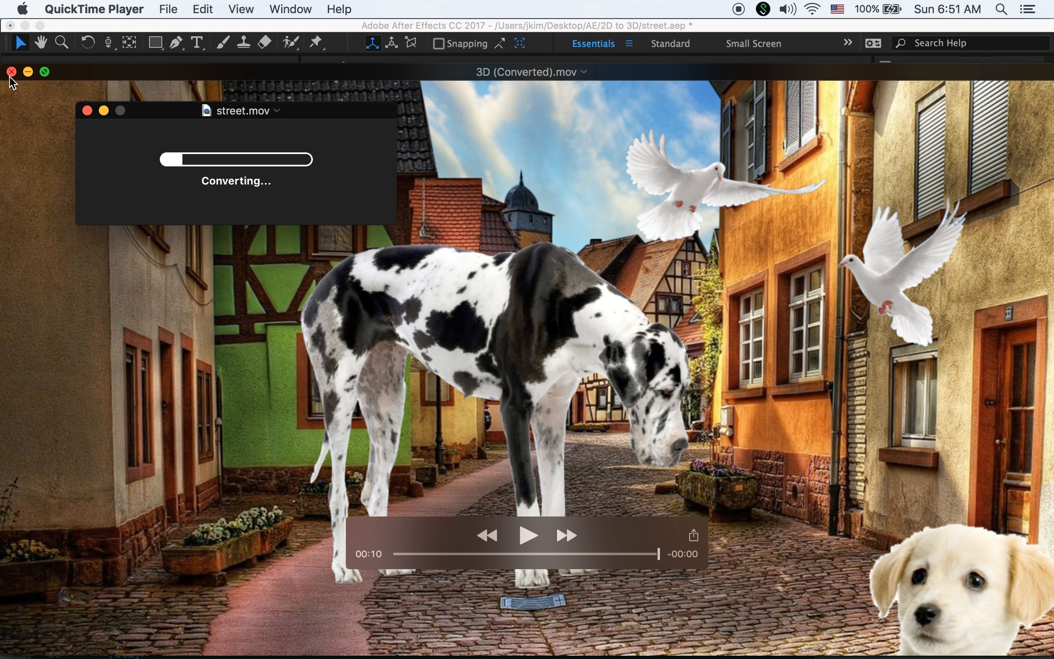
Close 3D (Converted).mov without saving, and review the rendered street movie by scrubbing it from the start to about 00:03.
key("super+q")
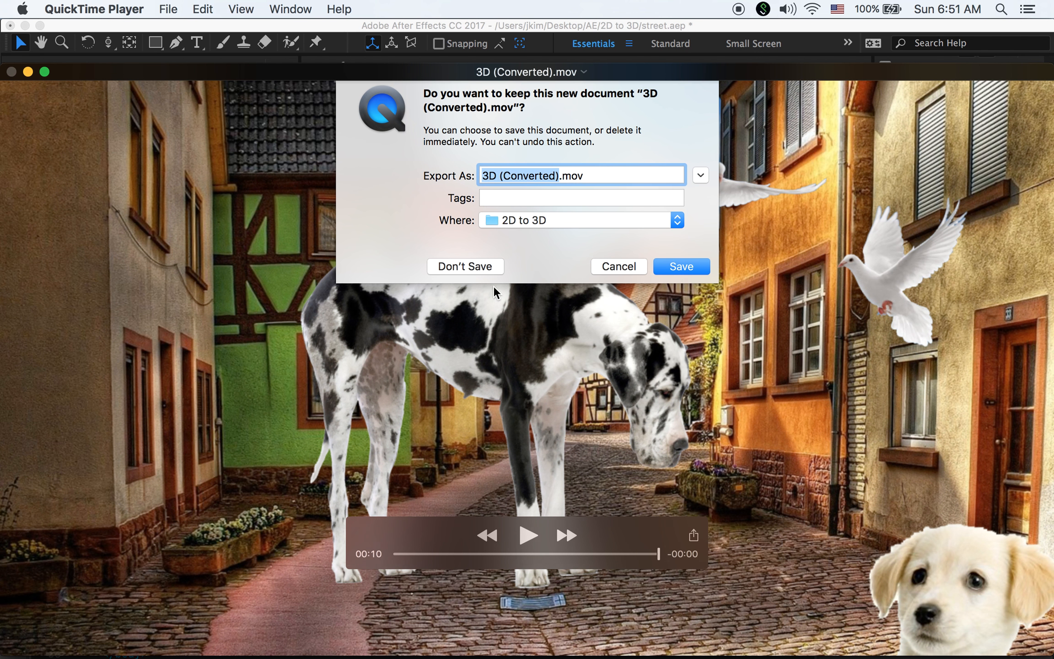
left_click(465, 266)
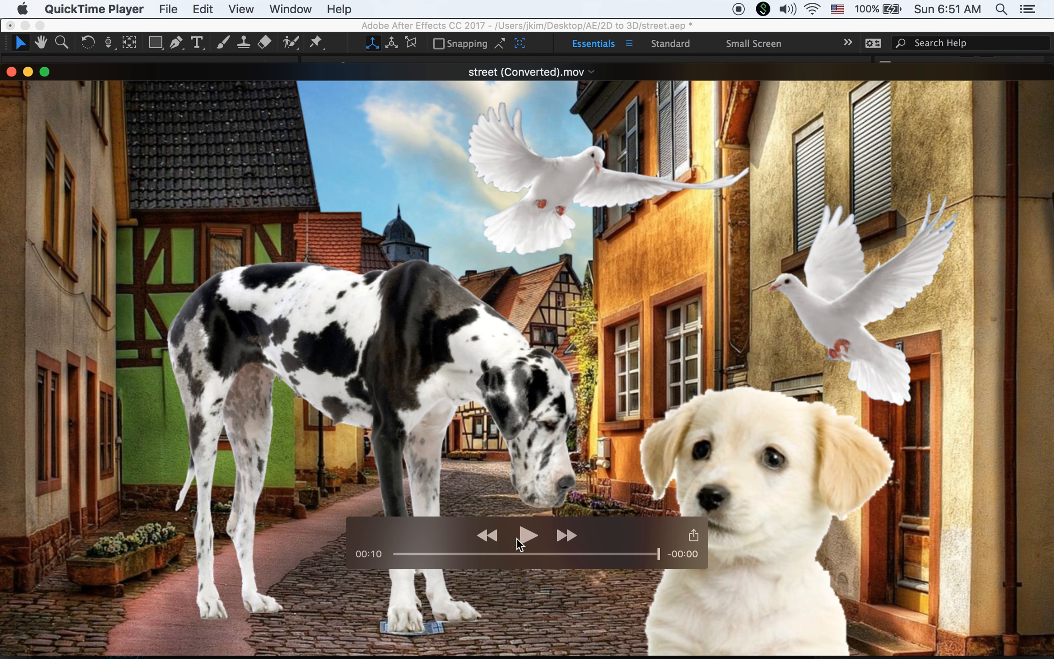
left_click_drag(659, 555, 262, 557)
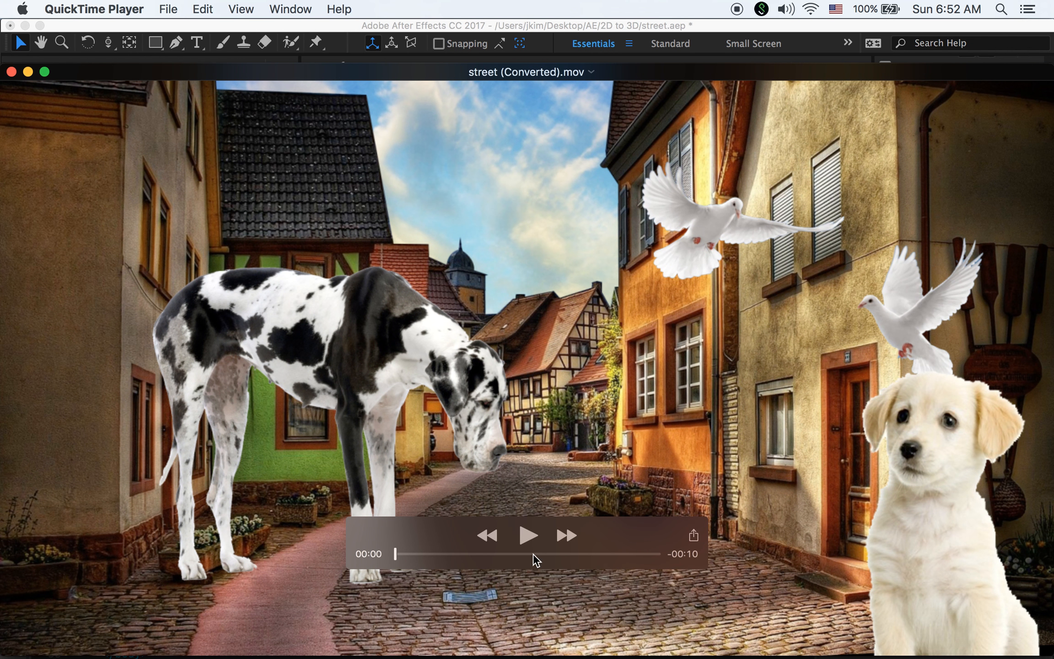
left_click_drag(391, 553, 472, 540)
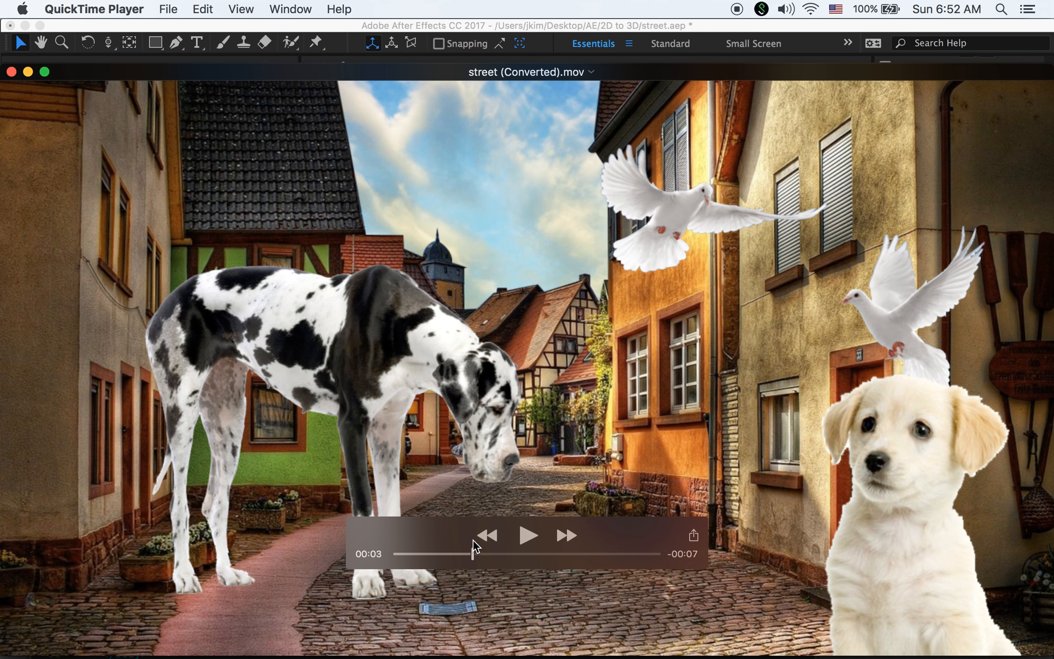